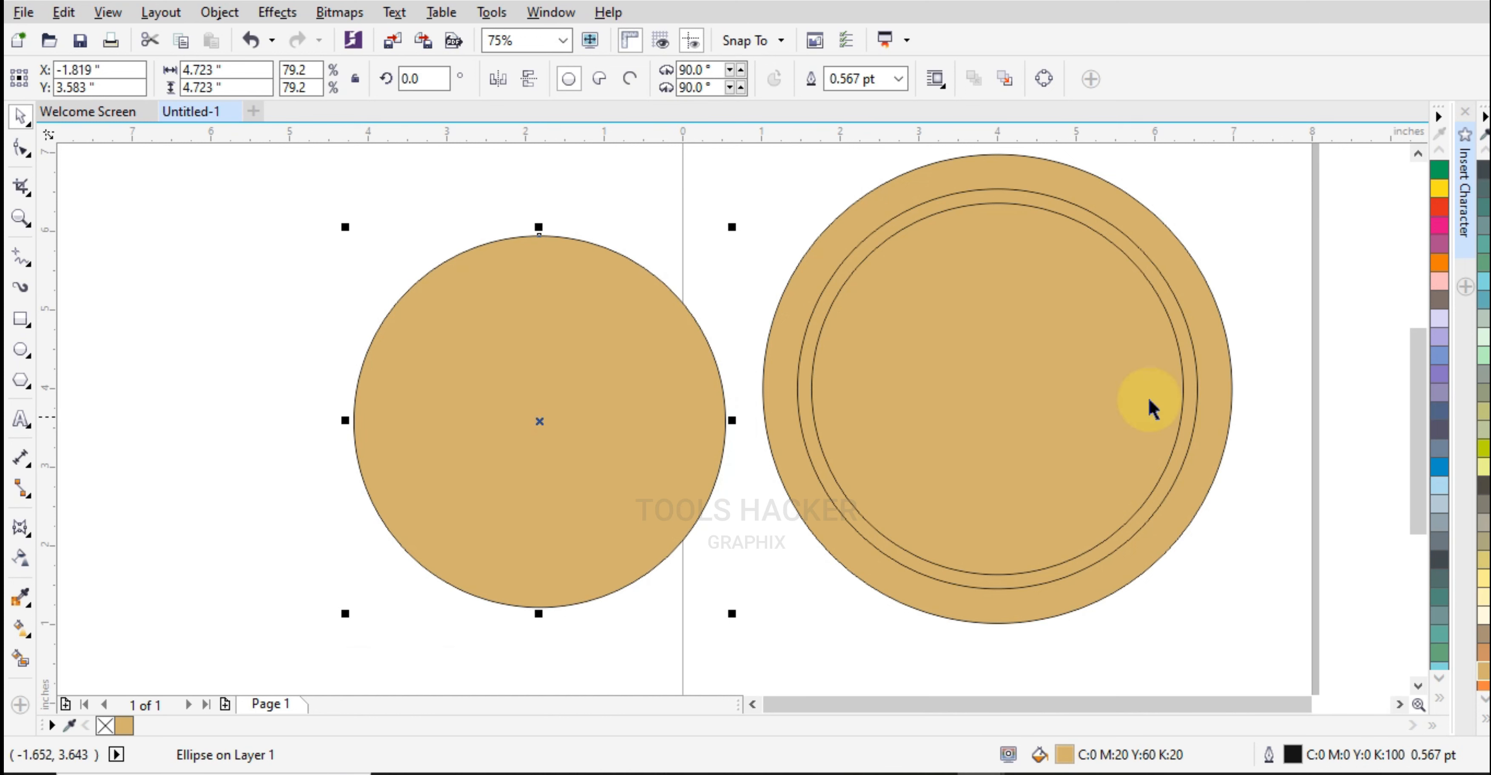
Step: Remove the fill from the separate circle and fill the badge's innermost circle with cyan (C100 M0 Y0 K0)
{"action": "left_click", "coordinate": [1484, 720]}
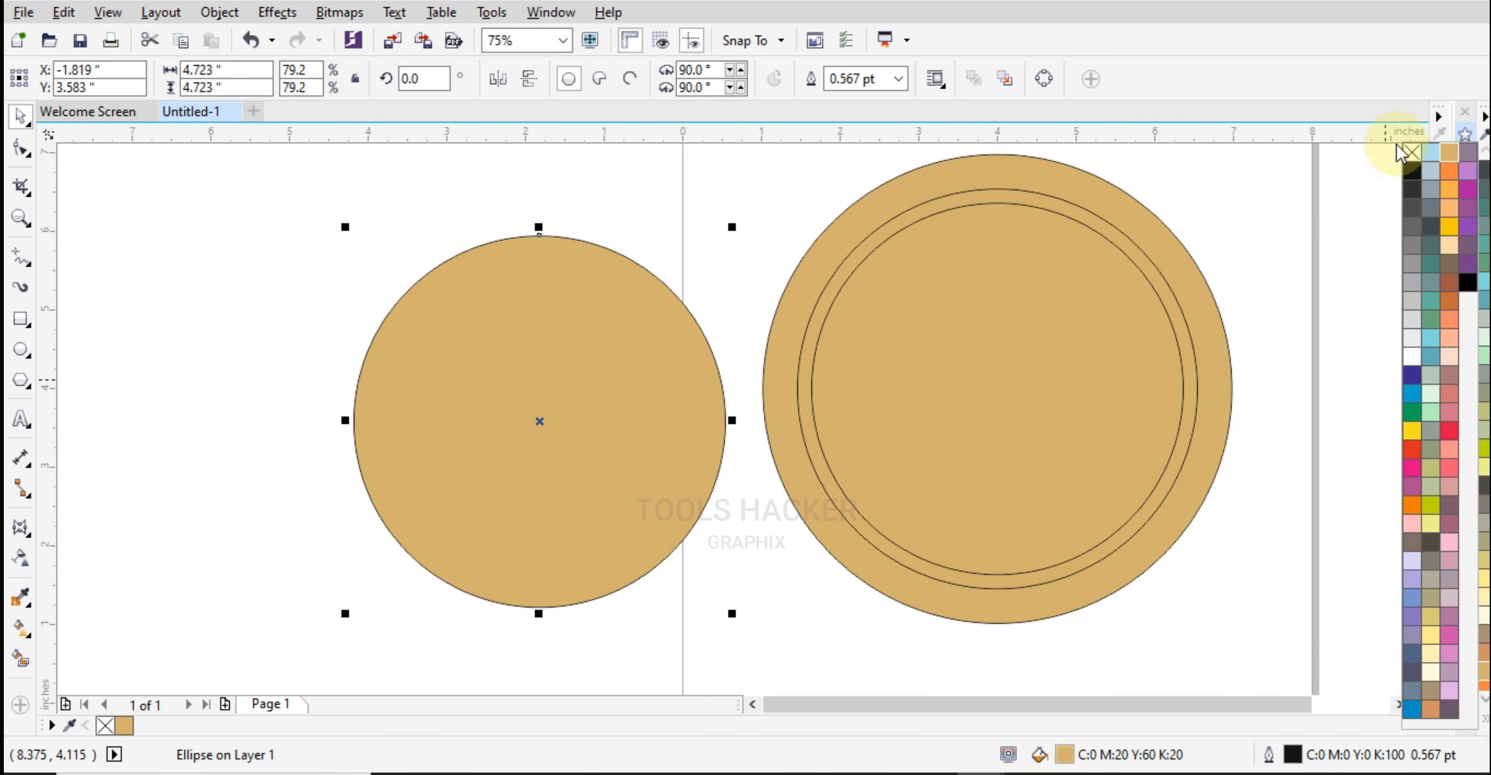
{"action": "left_click", "coordinate": [1406, 151]}
{"action": "left_click", "coordinate": [1058, 354]}
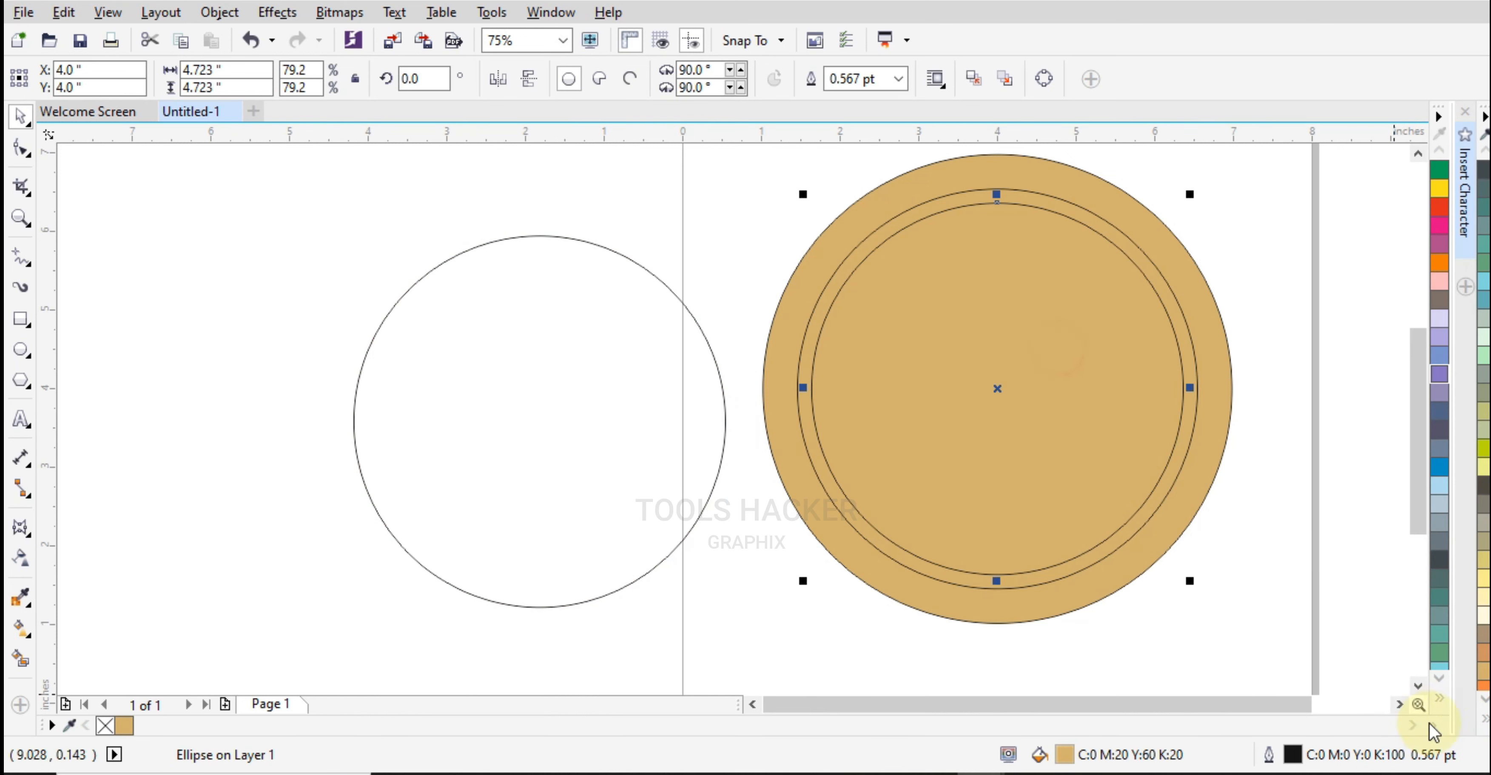
{"action": "left_click", "coordinate": [1484, 720]}
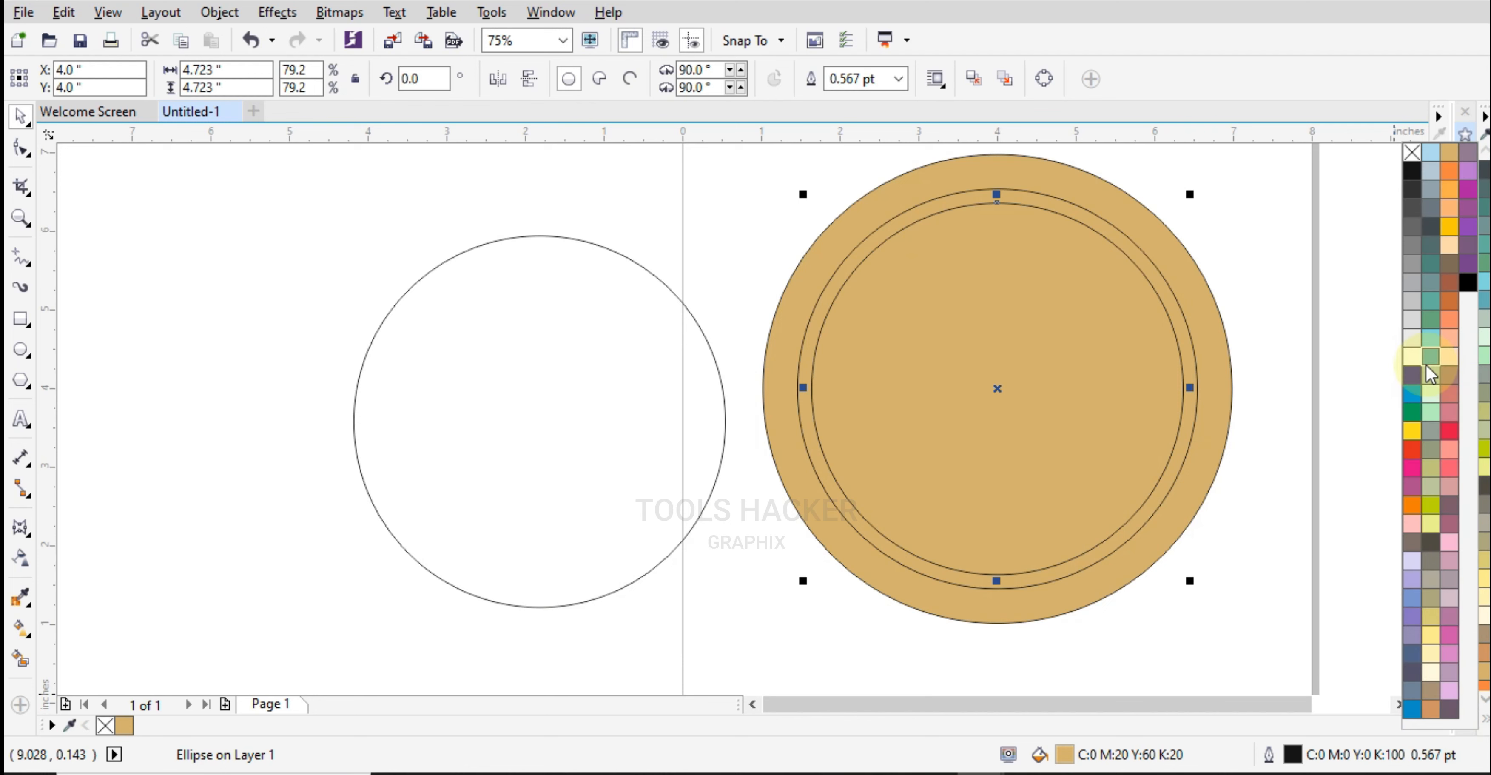
{"action": "left_click", "coordinate": [1413, 395]}
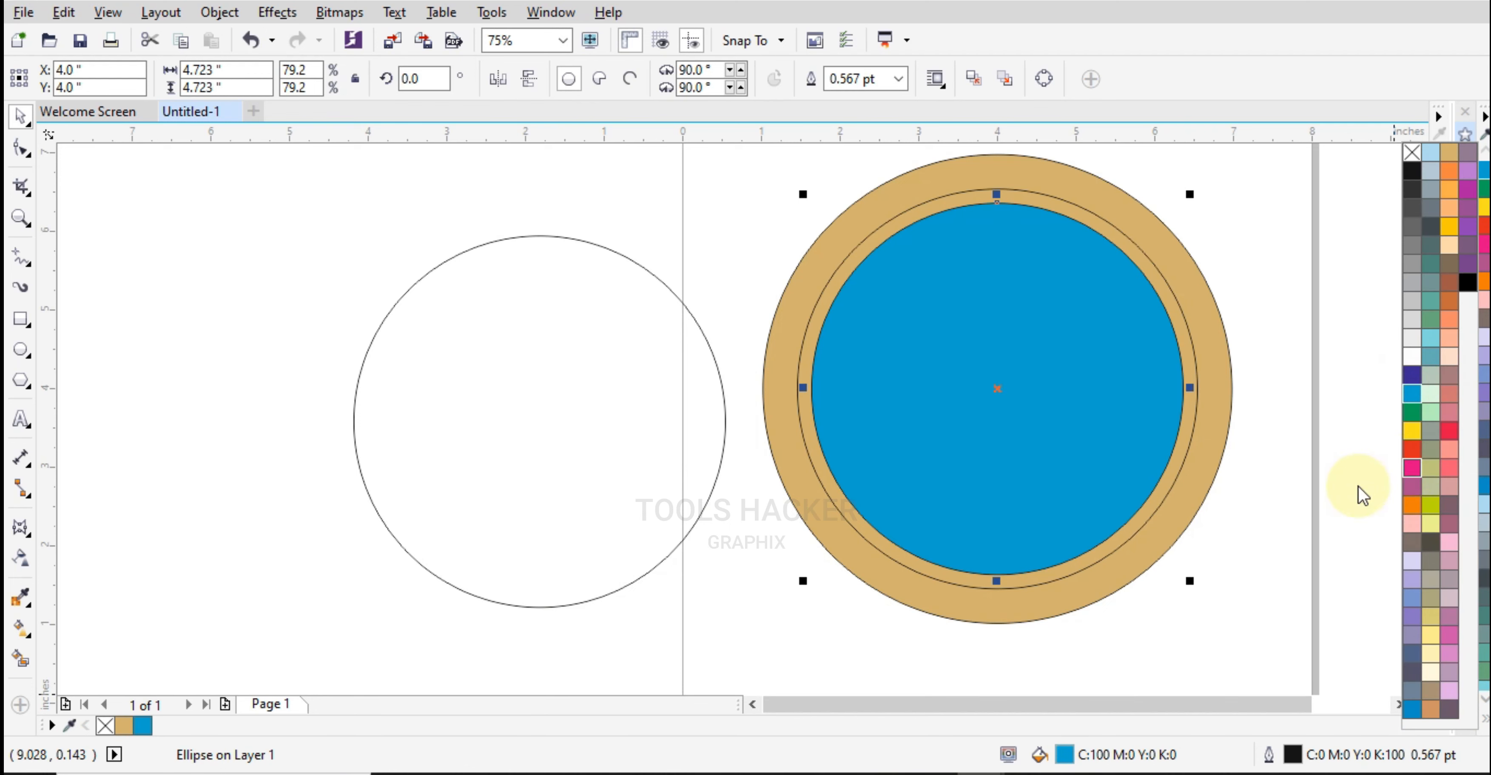
Step: Add a drop shadow to the separate unfilled circle, offset about 0.26" horizontally and -0.34" vertically
{"action": "left_click", "coordinate": [713, 499]}
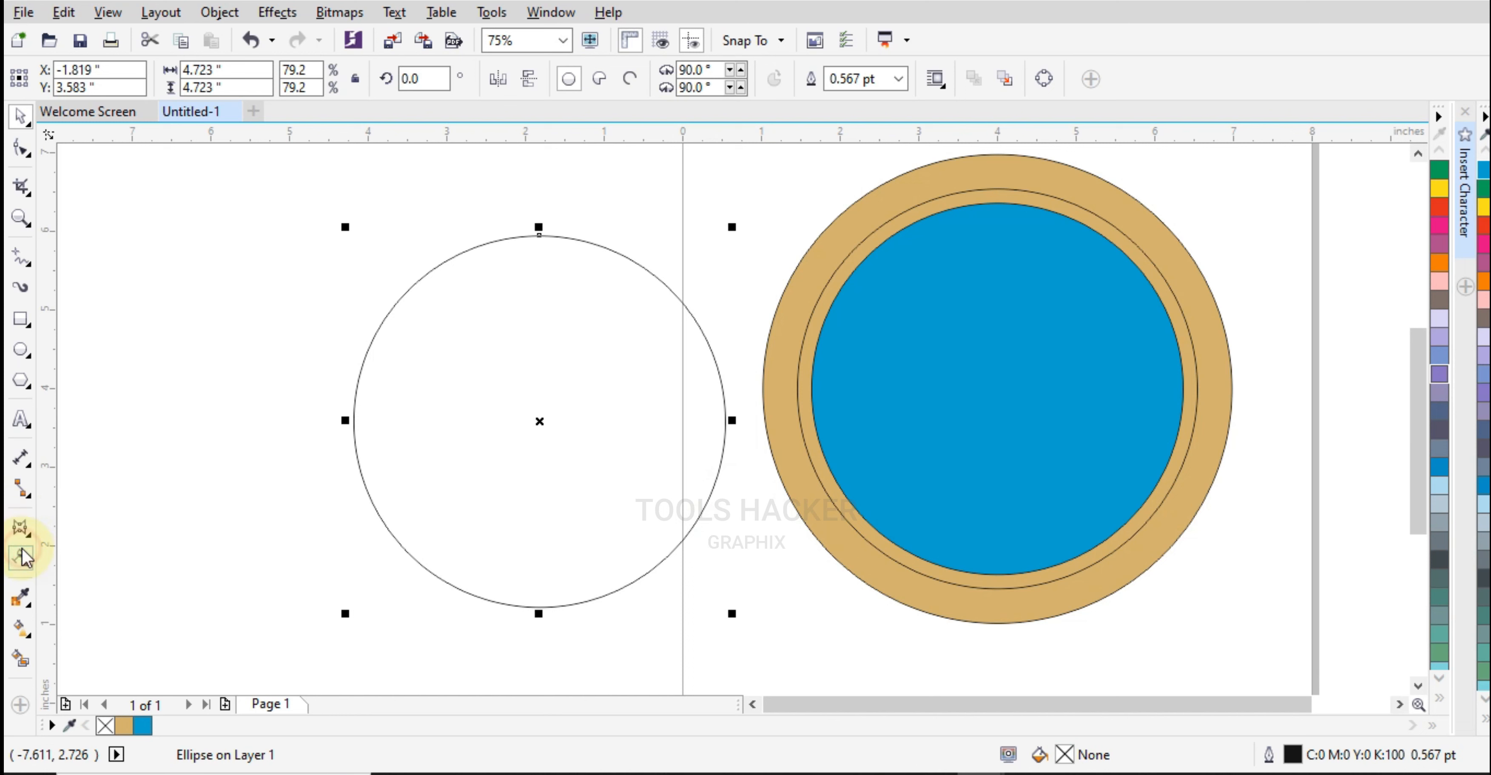
{"action": "left_click", "coordinate": [27, 588]}
{"action": "left_click", "coordinate": [25, 531]}
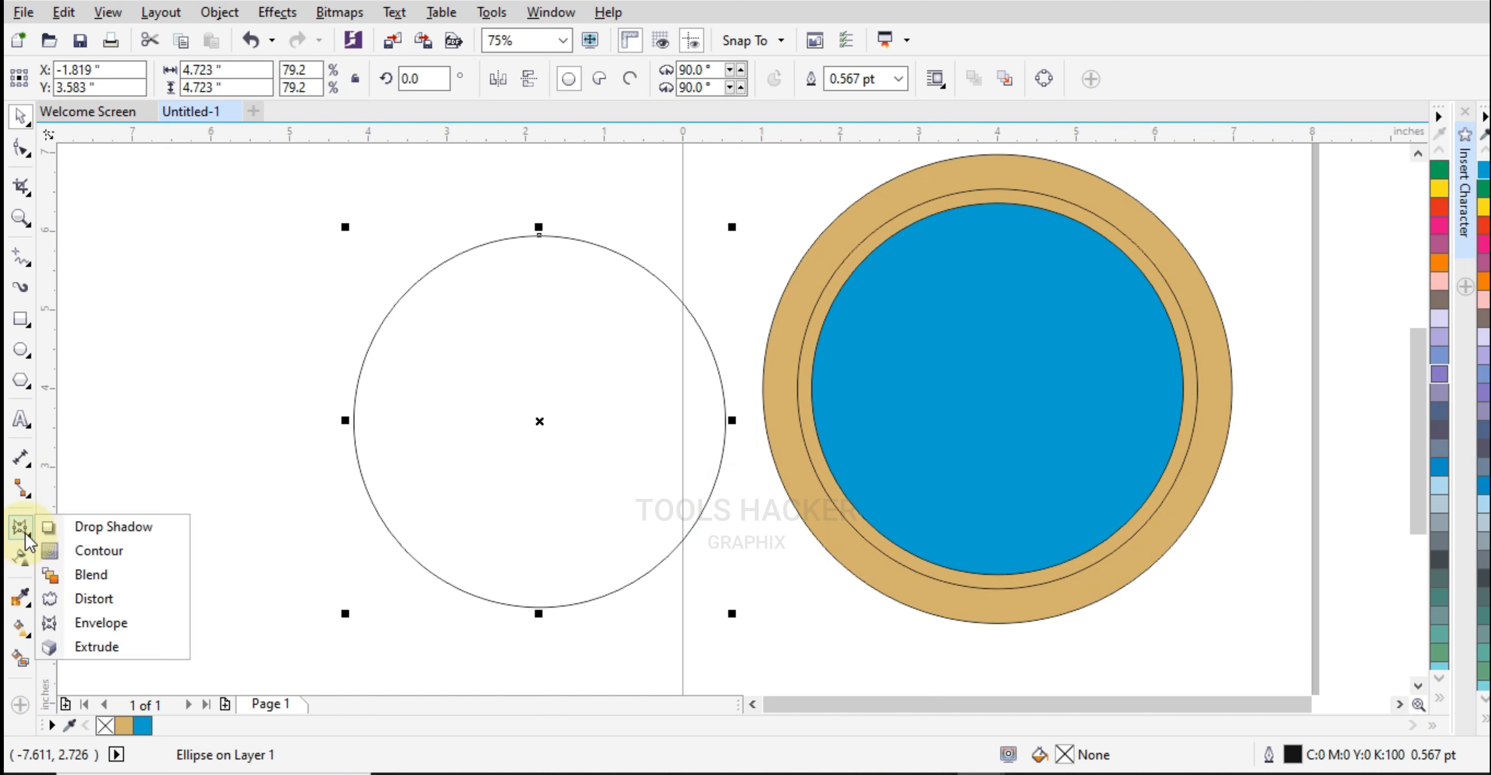
{"action": "left_click", "coordinate": [48, 530]}
{"action": "left_click_drag", "start_coordinate": [538, 421], "coordinate": [711, 642]}
Step: Set the drop shadow's merge mode to Normal and its feathering direction to Outside
{"action": "left_click", "coordinate": [906, 78]}
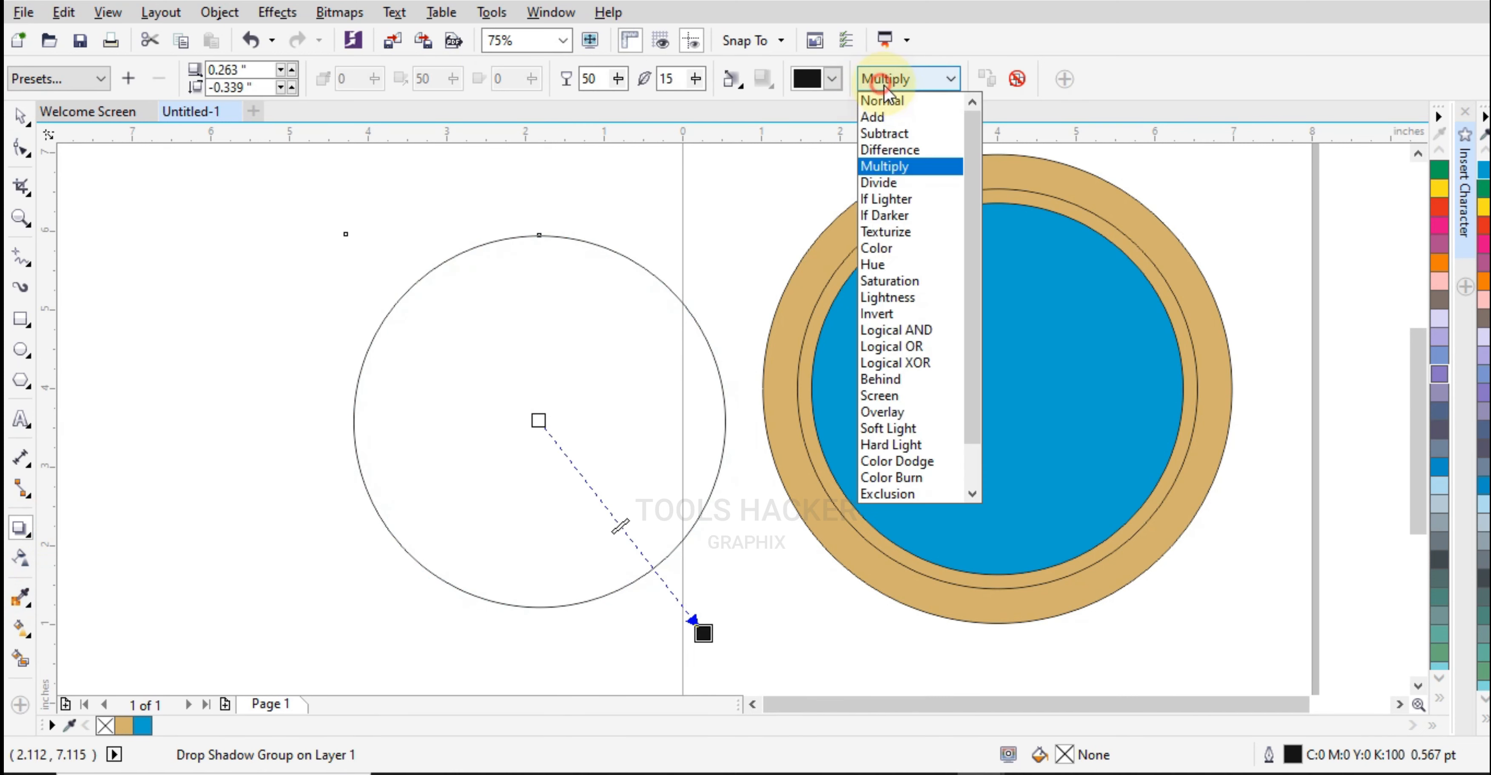
{"action": "left_click", "coordinate": [884, 99]}
{"action": "left_click", "coordinate": [730, 80]}
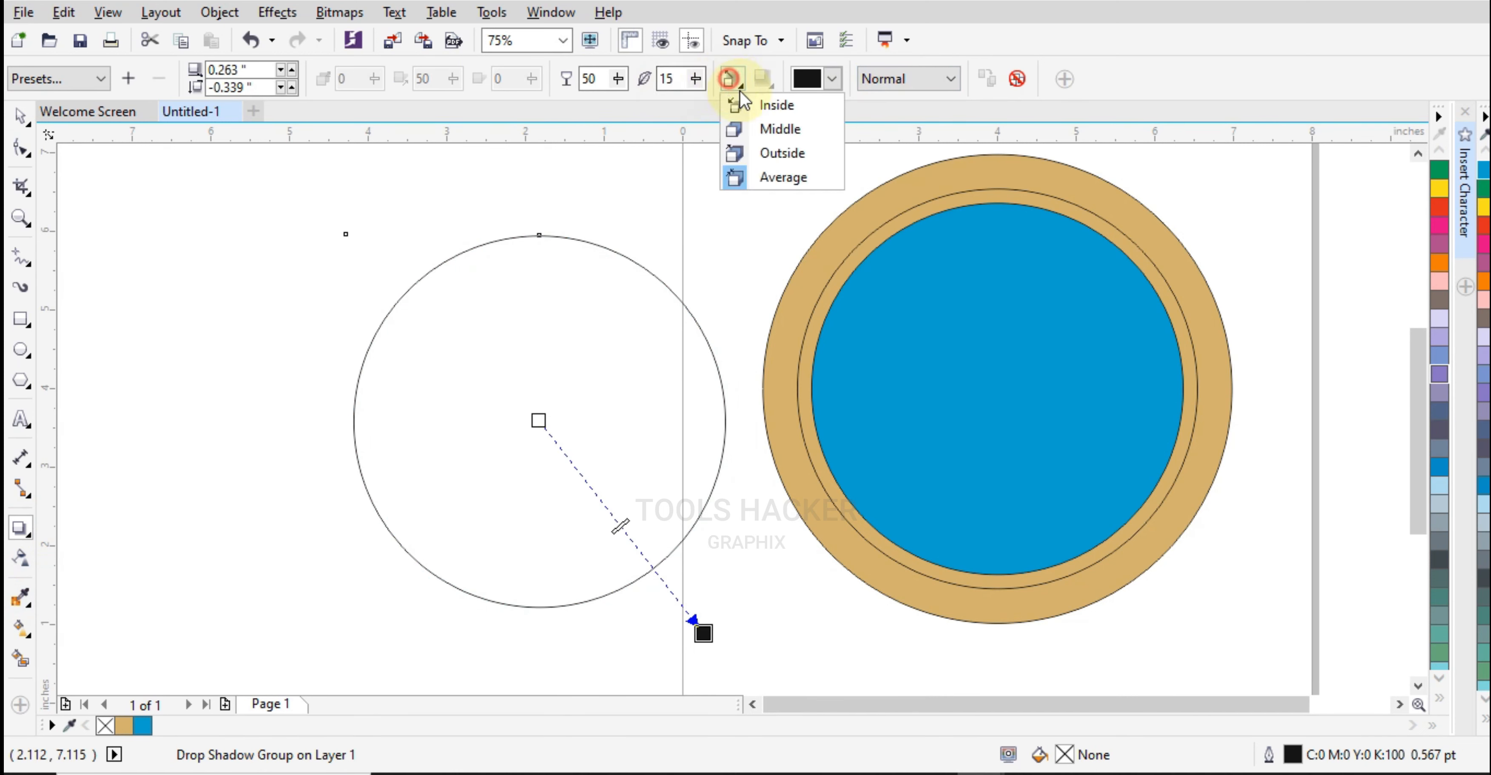
{"action": "left_click", "coordinate": [770, 150]}
Step: Break the drop shadow apart from the unfilled circle and move the circle away from it
{"action": "left_click", "coordinate": [20, 116]}
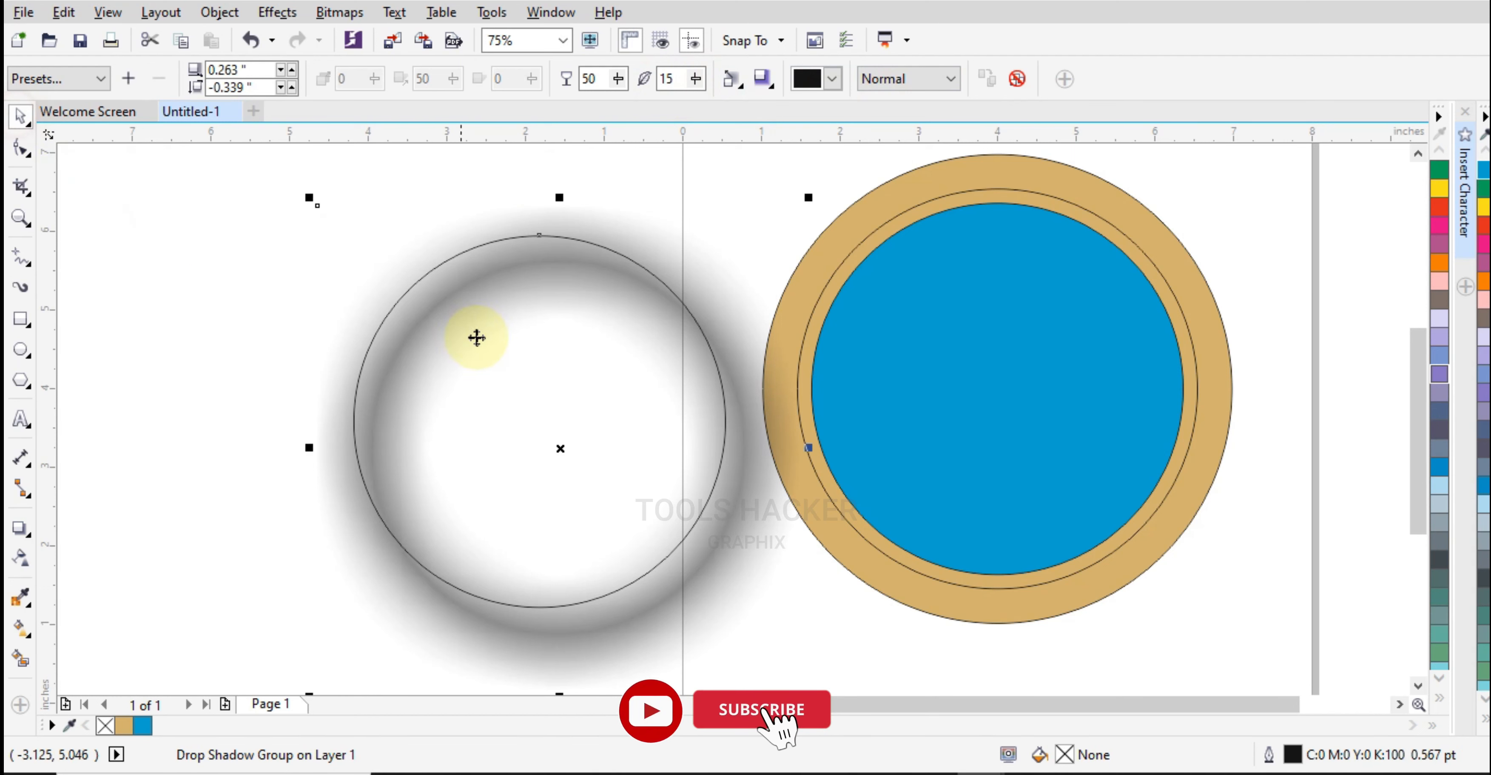
{"action": "key", "text": "ctrl+k"}
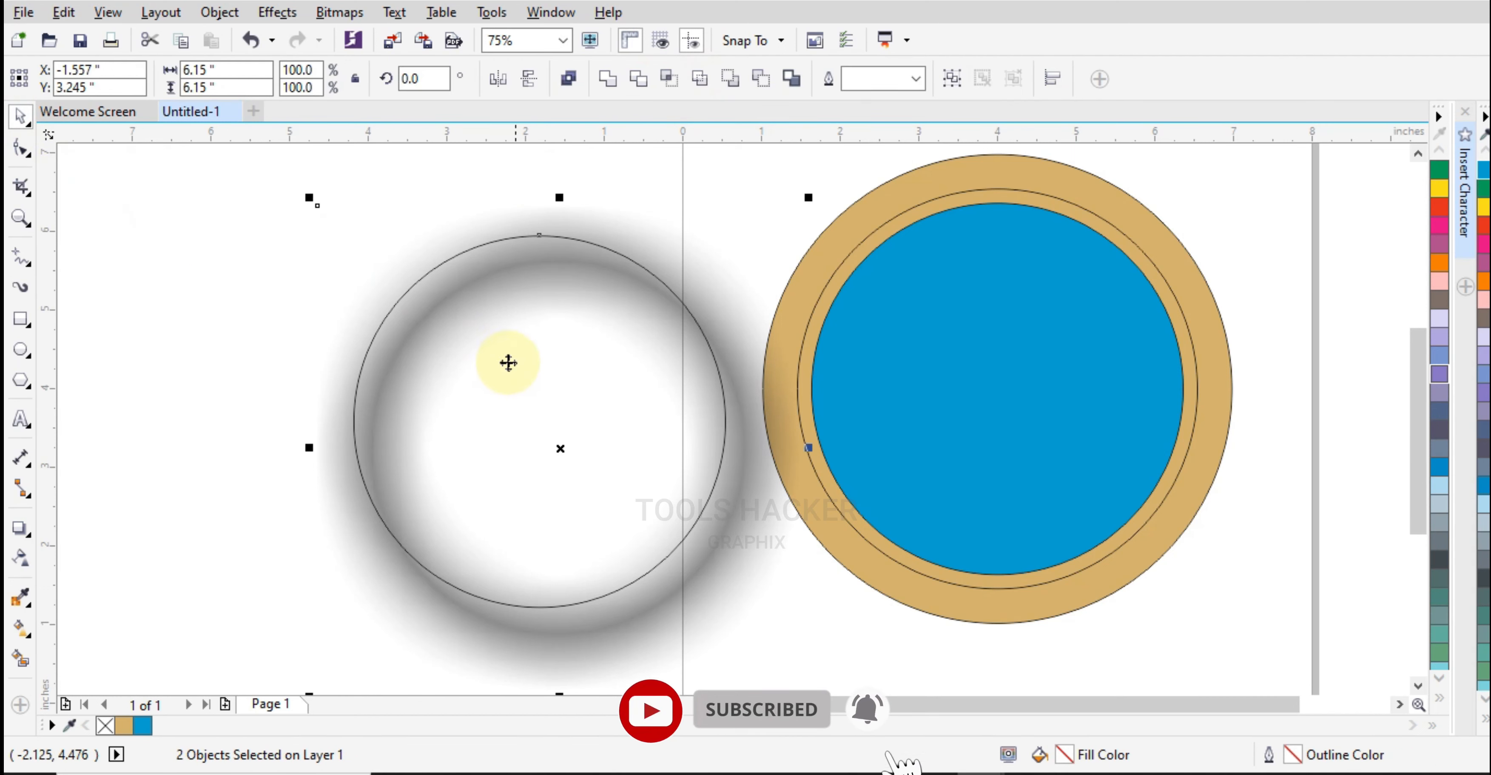
{"action": "left_click", "coordinate": [253, 412]}
{"action": "left_click_drag", "start_coordinate": [498, 400], "coordinate": [276, 339]}
Step: Move the separated shadow clear of the badge and PowerClip it inside the cyan circle
{"action": "left_click_drag", "start_coordinate": [590, 436], "coordinate": [452, 457]}
{"action": "right_click", "coordinate": [502, 461]}
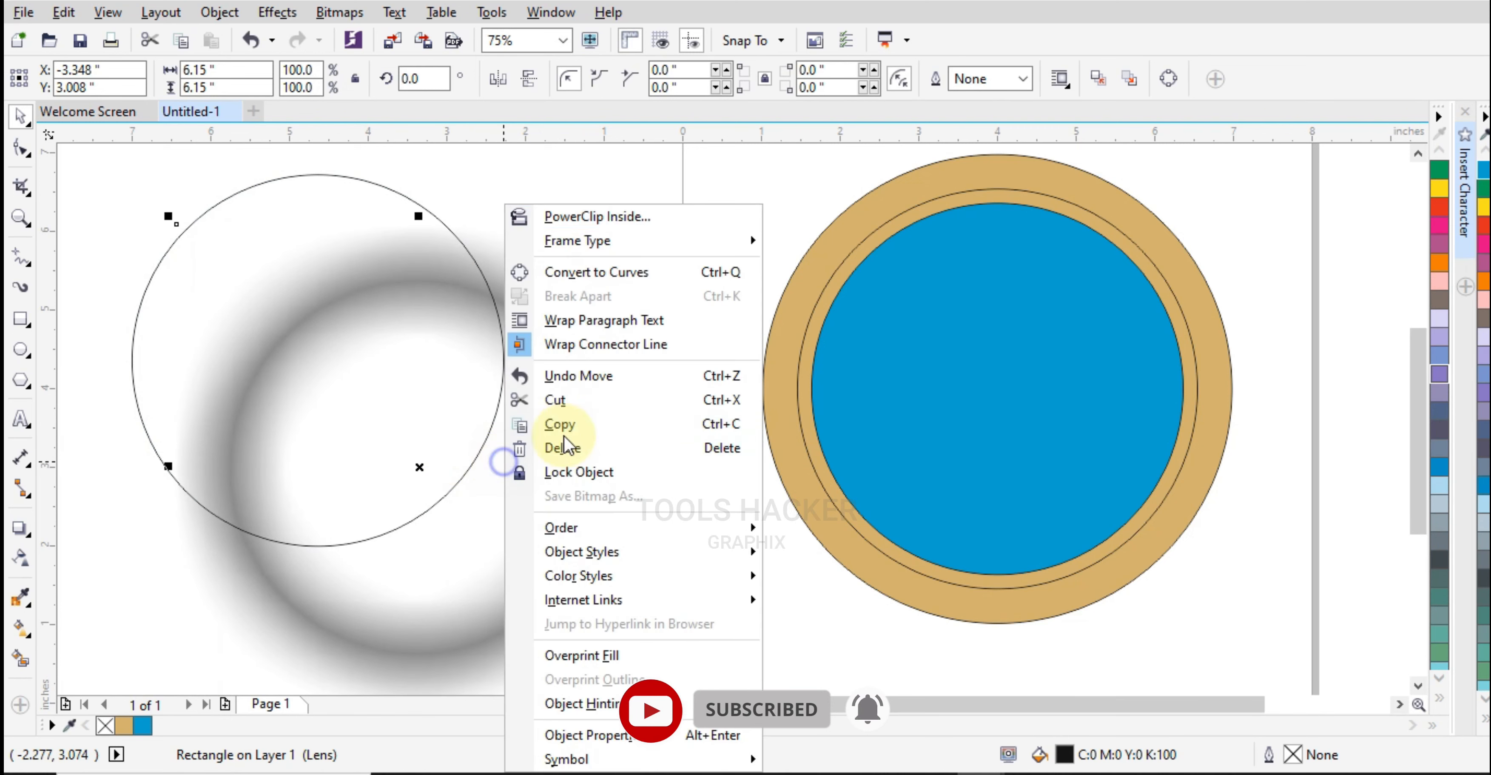
{"action": "left_click", "coordinate": [596, 216]}
{"action": "left_click", "coordinate": [892, 257]}
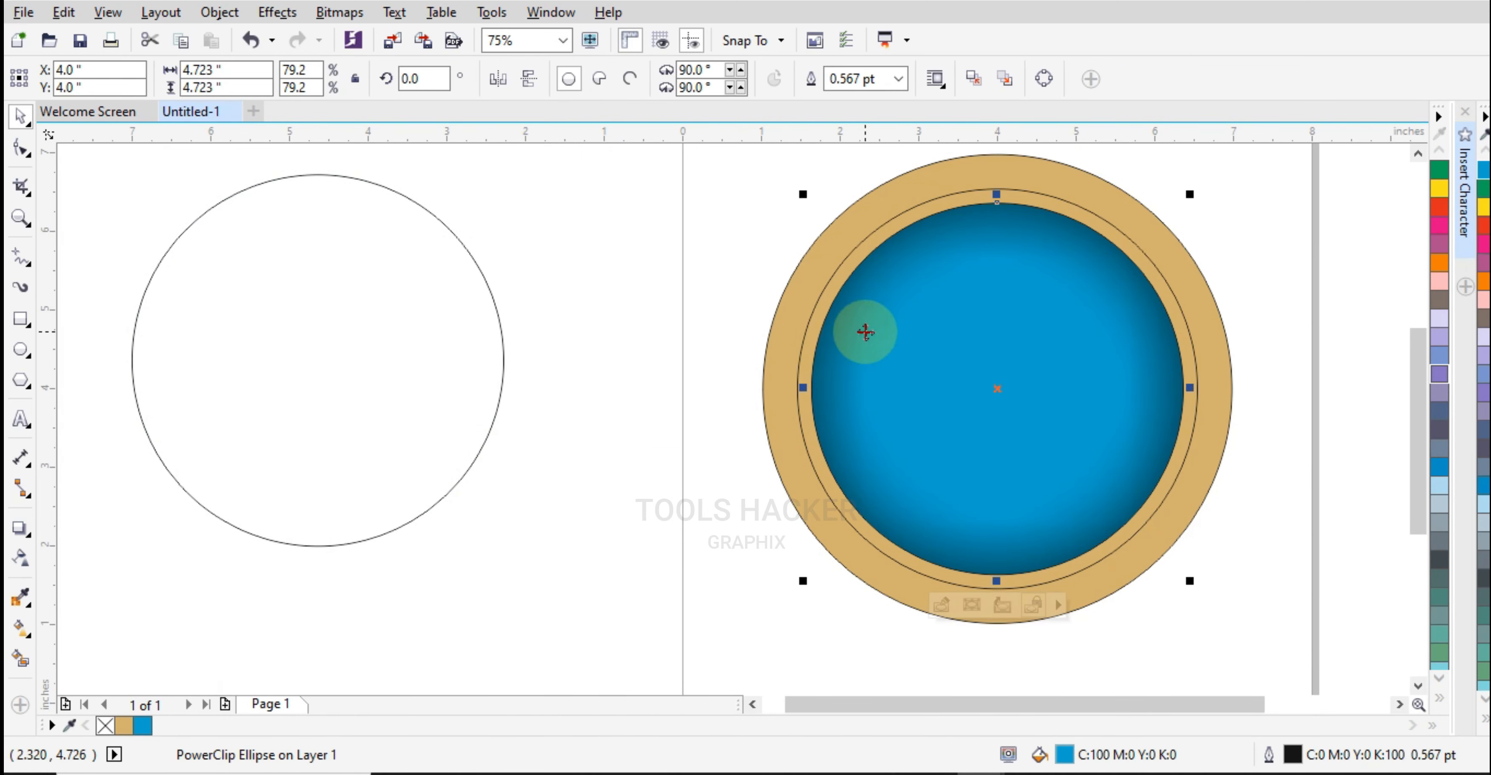
Step: Edit the cyan circle's PowerClip contents, enlarging the shadow slightly about its centre, and finish editing
{"action": "double_click", "coordinate": [897, 337]}
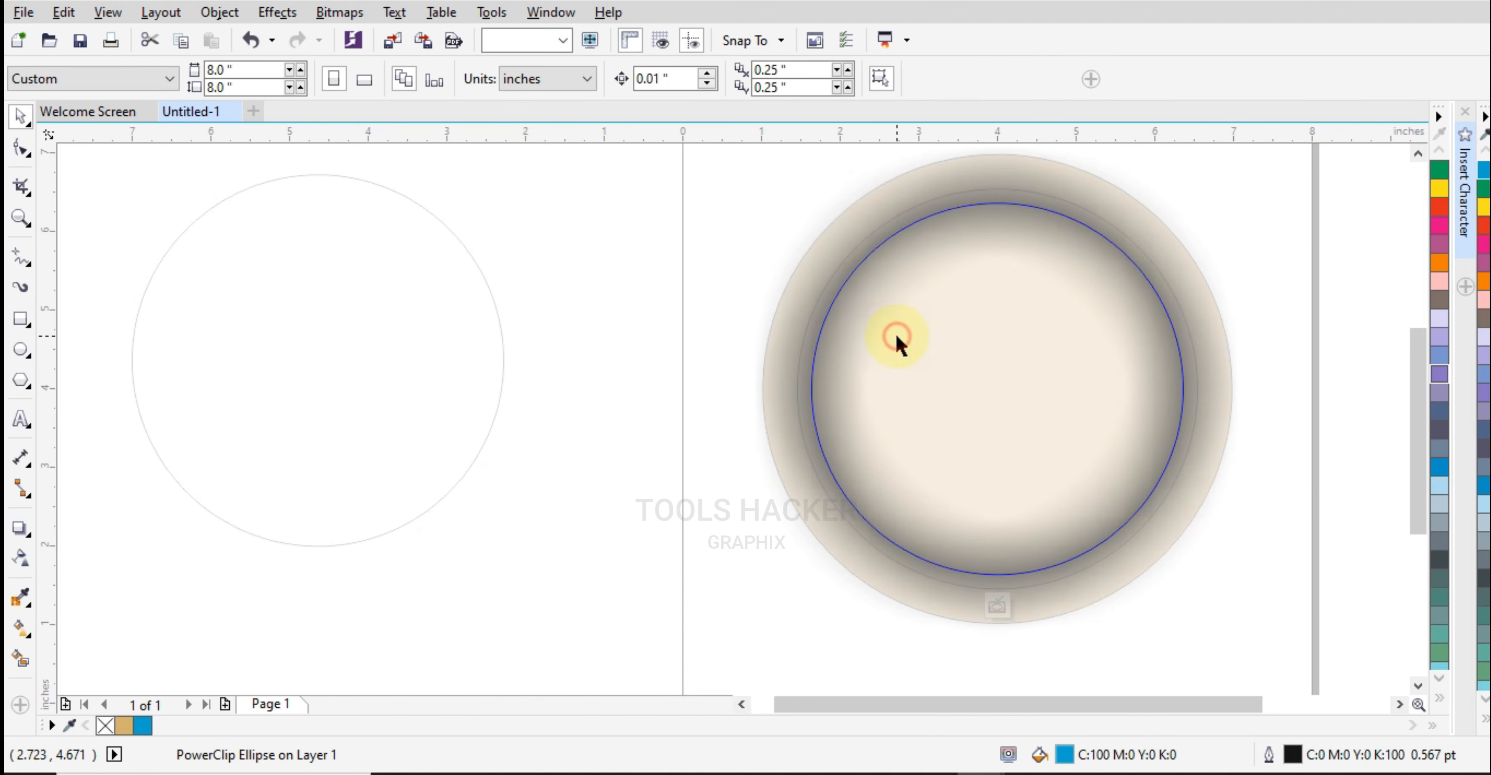
{"action": "left_click", "coordinate": [976, 356]}
{"action": "left_click_drag", "start_coordinate": [1245, 636], "coordinate": [1247, 638]}
{"action": "left_click", "coordinate": [480, 310], "text": "ctrl"}
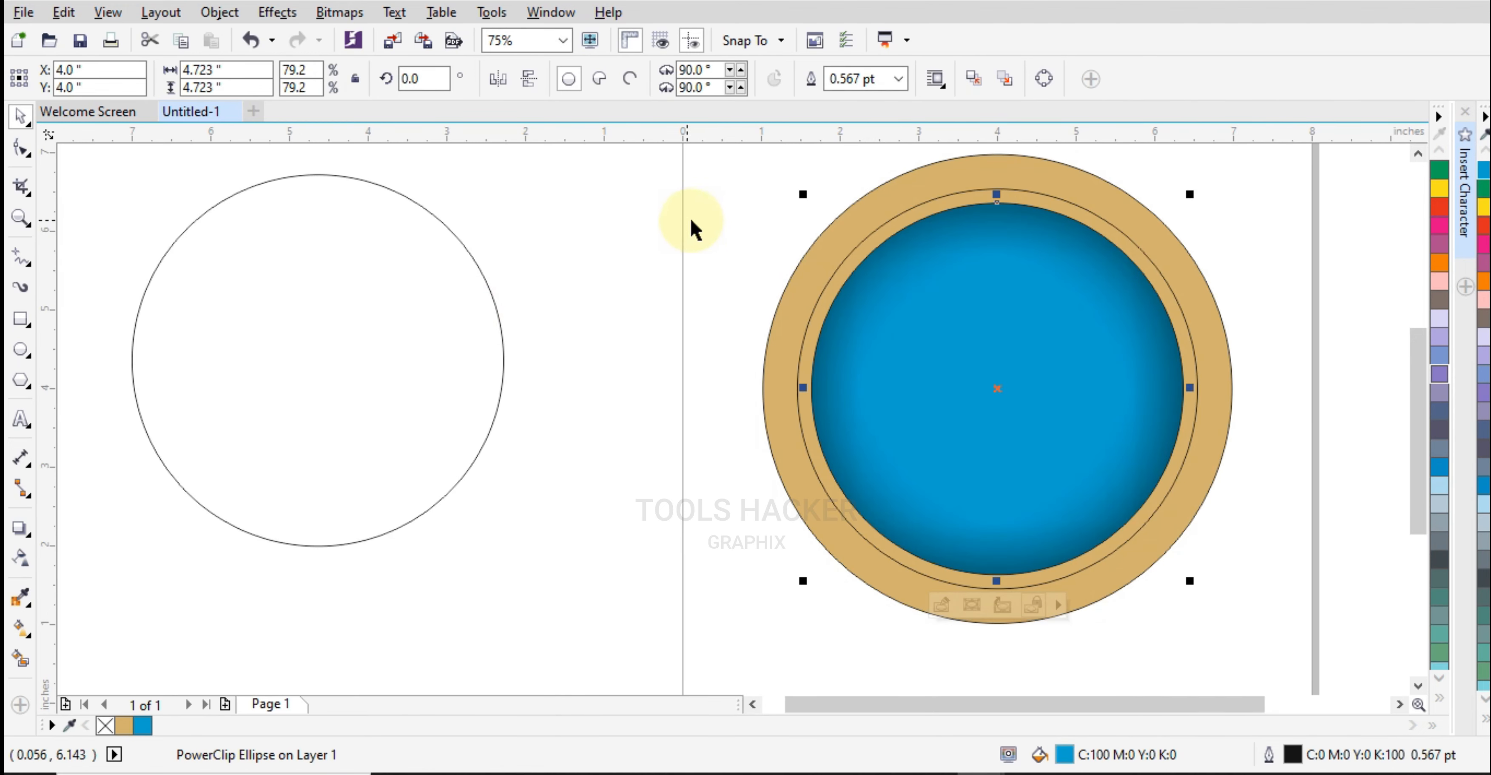
Step: Delete the leftover unfilled circle beside the badge
{"action": "left_click", "coordinate": [891, 231]}
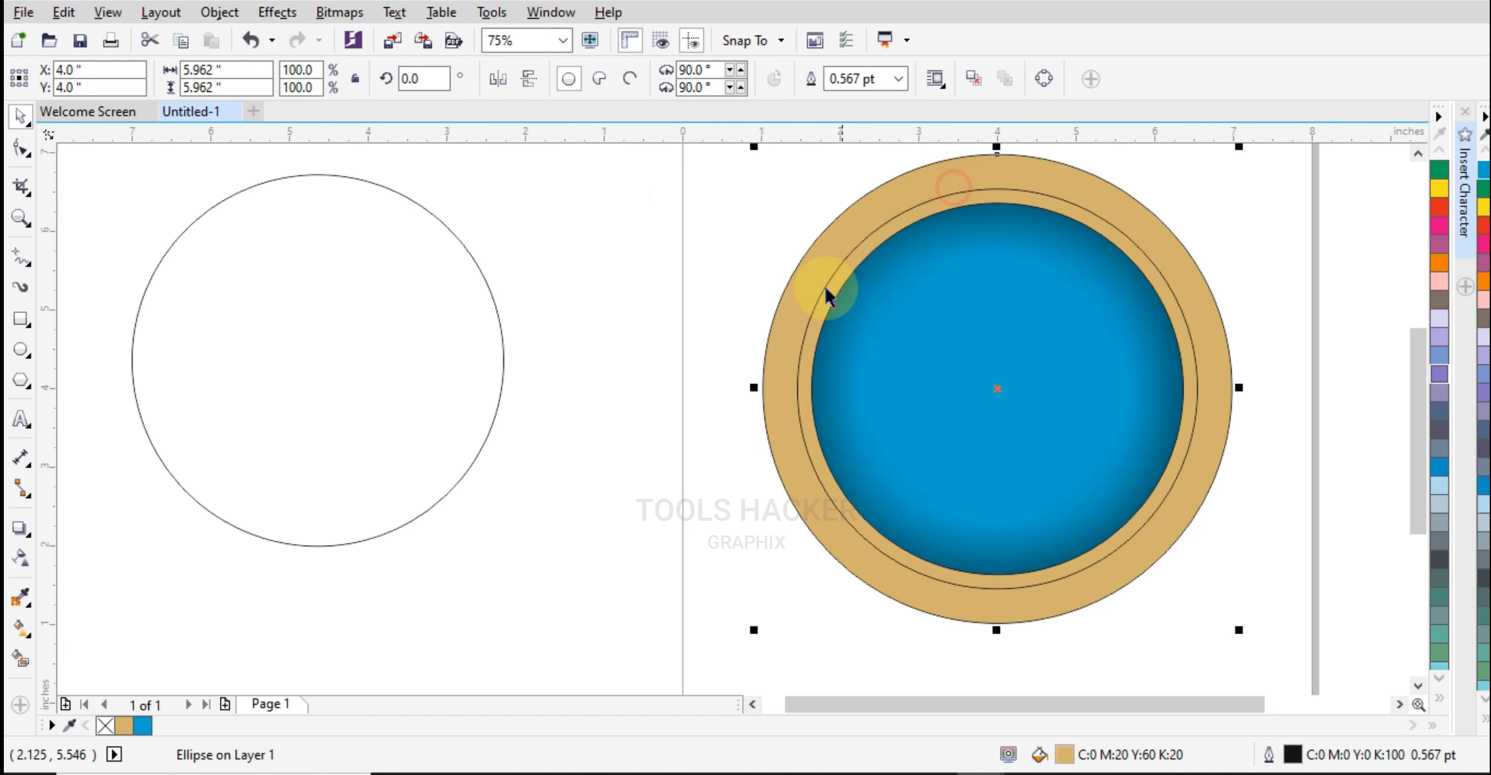
{"action": "scroll", "coordinate": [827, 295], "scroll_direction": "down", "scroll_amount": 2}
{"action": "scroll", "coordinate": [935, 243], "scroll_direction": "up", "scroll_amount": 2}
{"action": "left_click", "coordinate": [384, 393]}
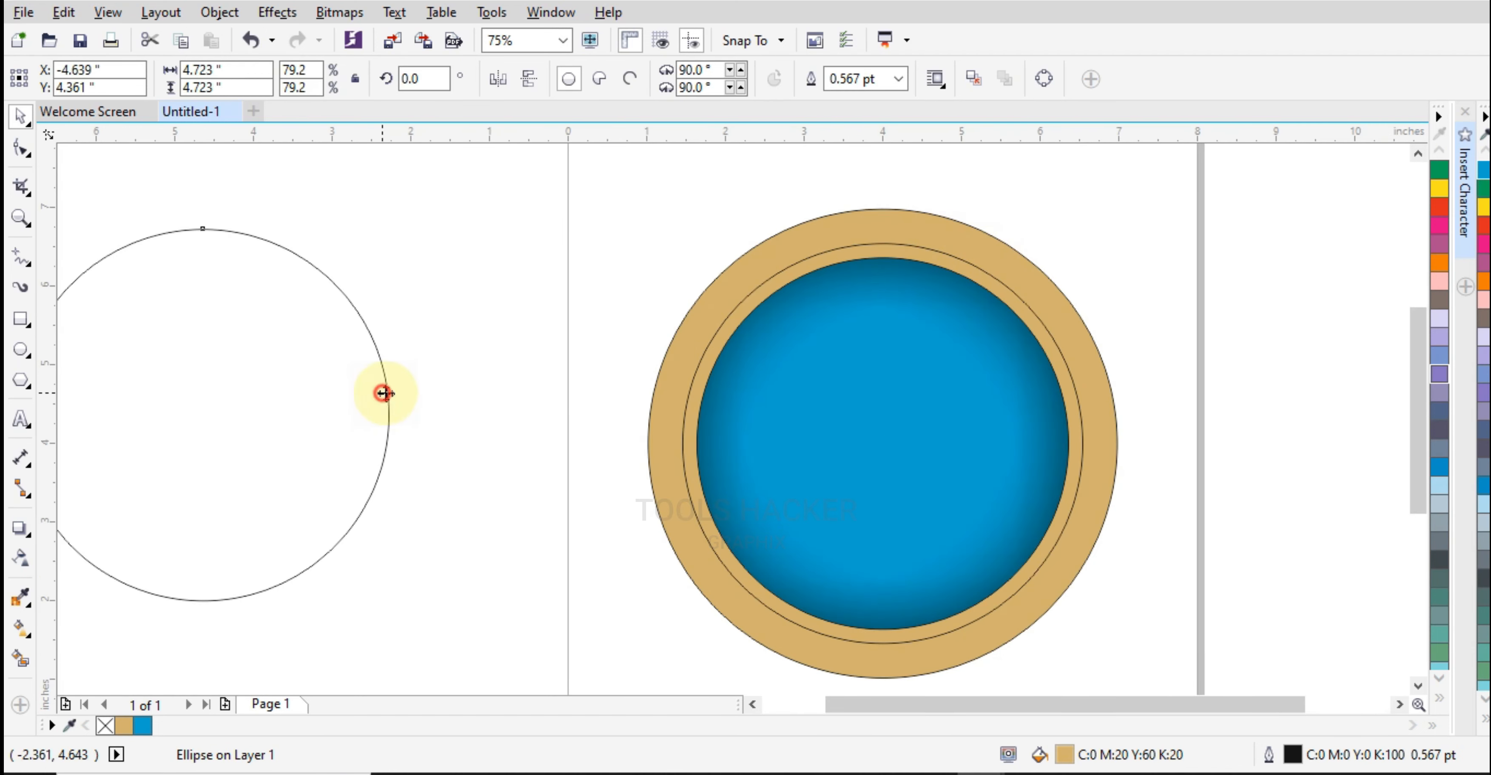
{"action": "key", "text": "Delete"}
Step: Give the outer circle an elliptical fountain fill, centred near the ring's top with its radius shortened to form a compact highlight
{"action": "scroll", "coordinate": [752, 295], "scroll_direction": "down", "scroll_amount": 2}
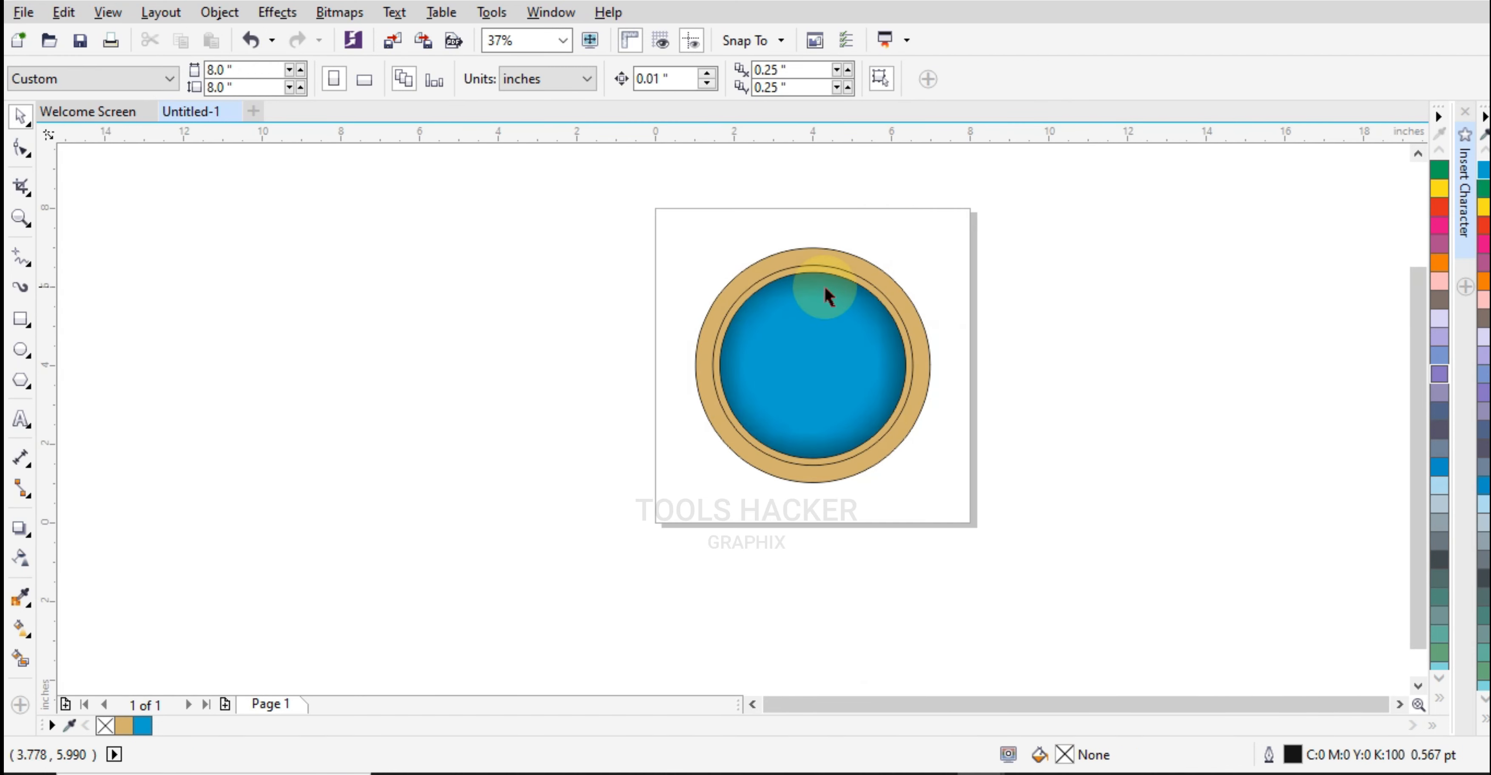
{"action": "left_click", "coordinate": [839, 258]}
{"action": "scroll", "coordinate": [825, 289], "scroll_direction": "up", "scroll_amount": 2}
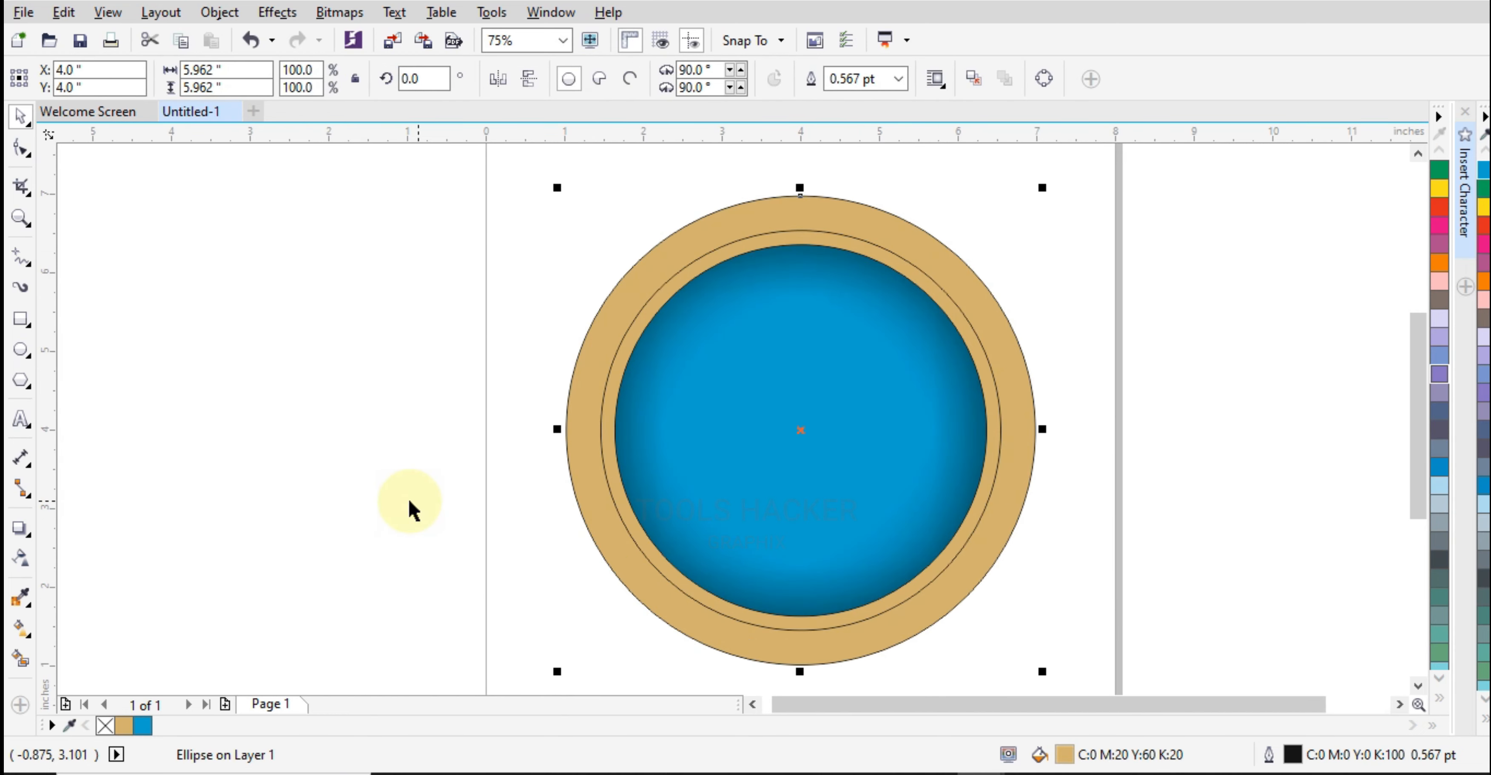
{"action": "left_click", "coordinate": [28, 637]}
{"action": "left_click", "coordinate": [87, 624]}
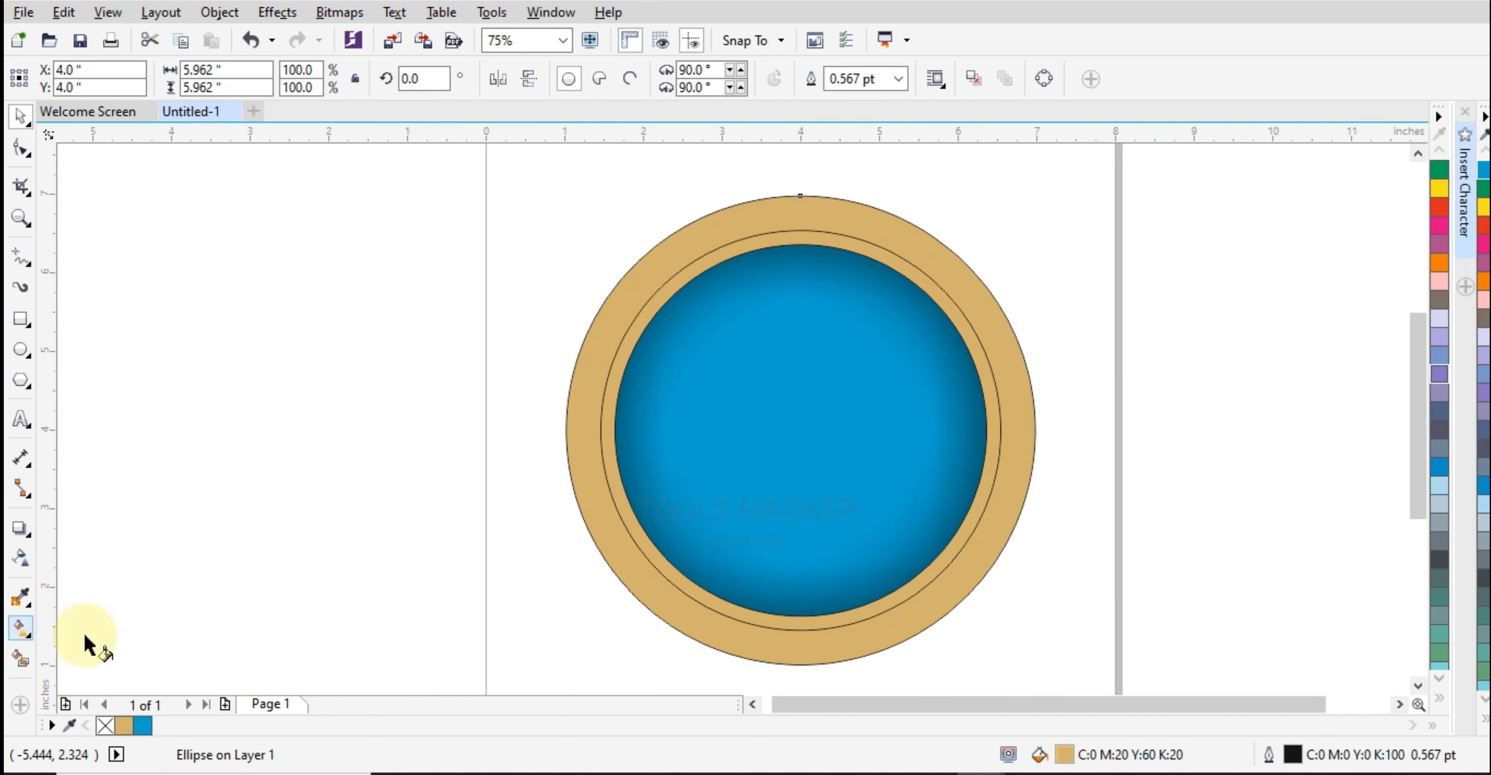
{"action": "left_click", "coordinate": [87, 85]}
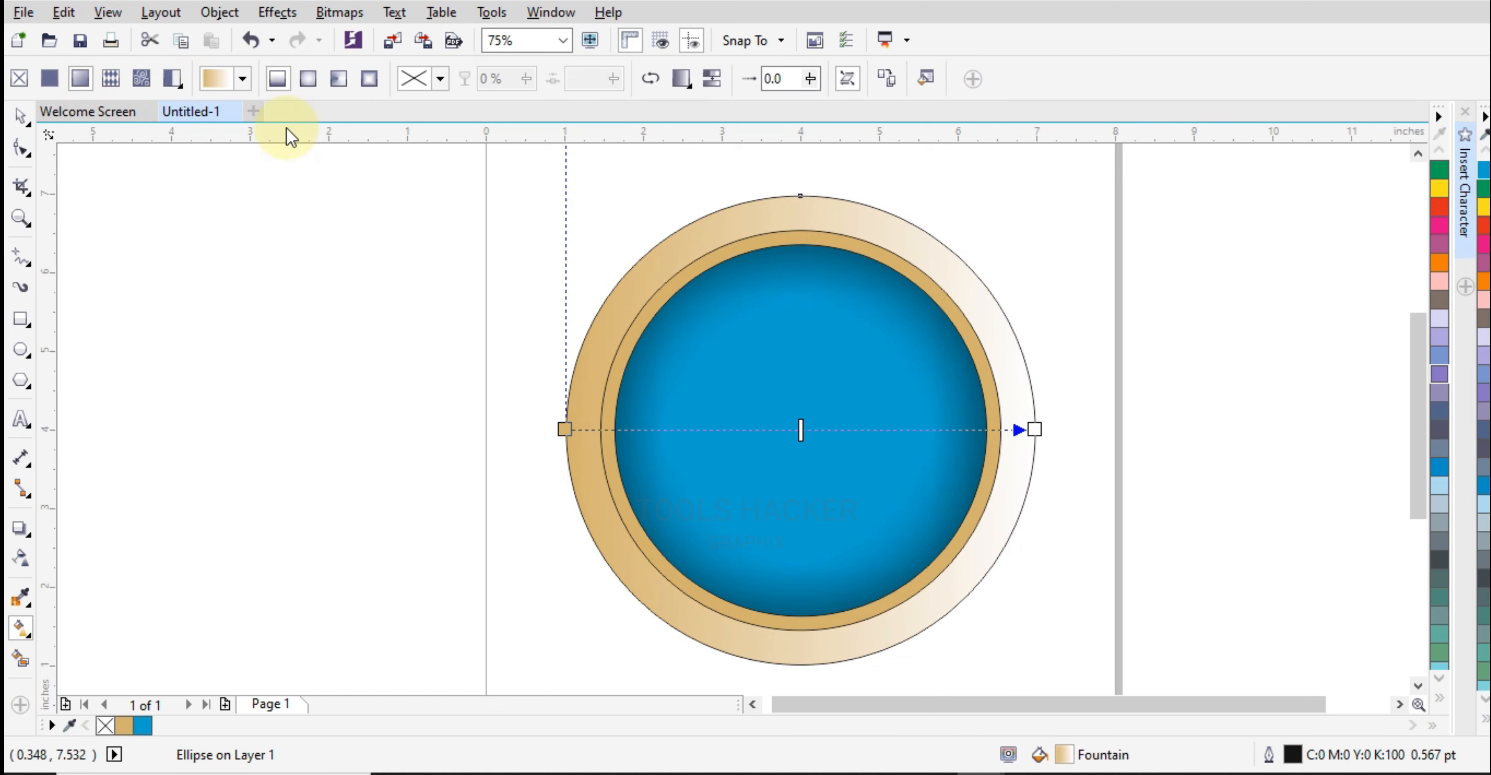
{"action": "left_click", "coordinate": [302, 81]}
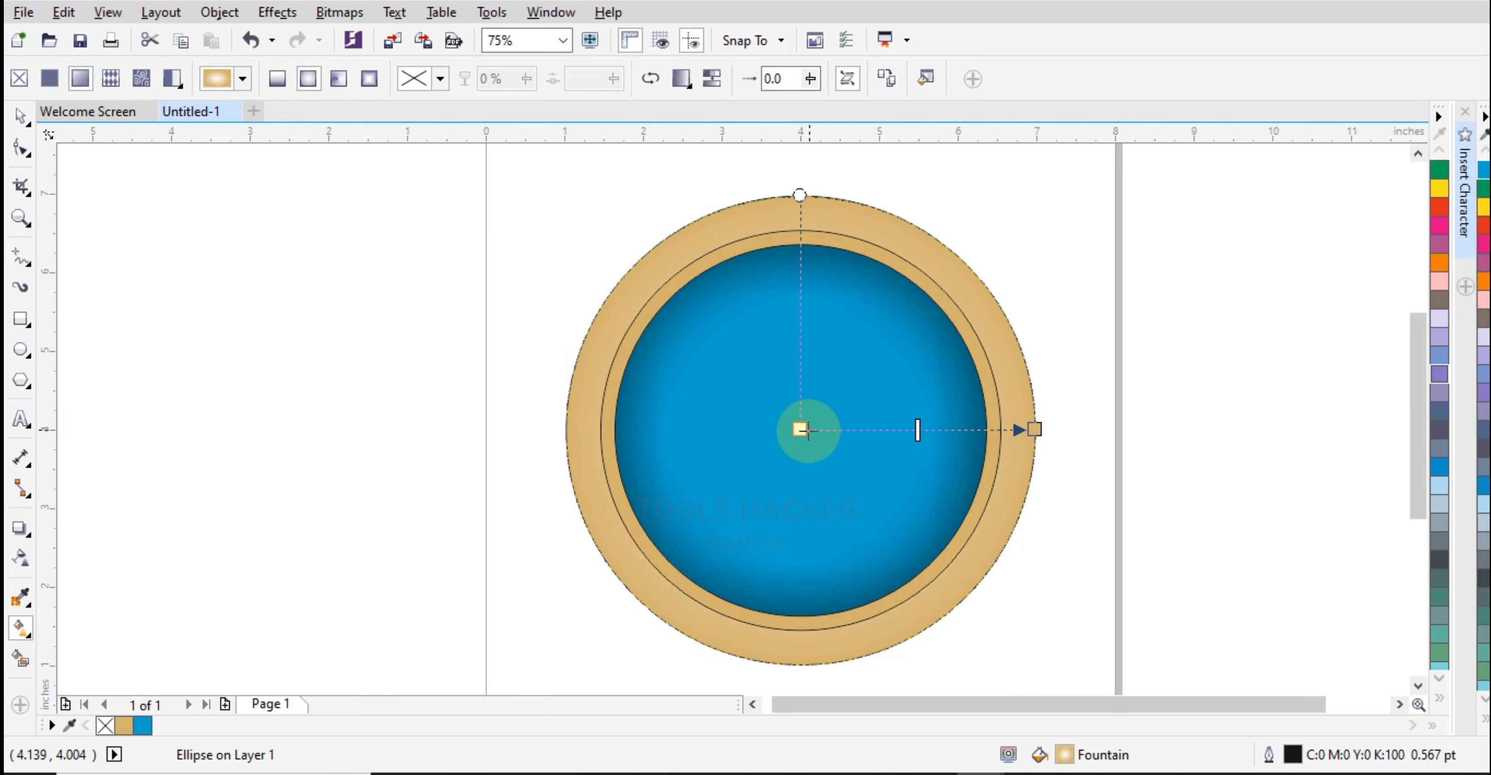
{"action": "left_click_drag", "start_coordinate": [799, 430], "coordinate": [794, 244]}
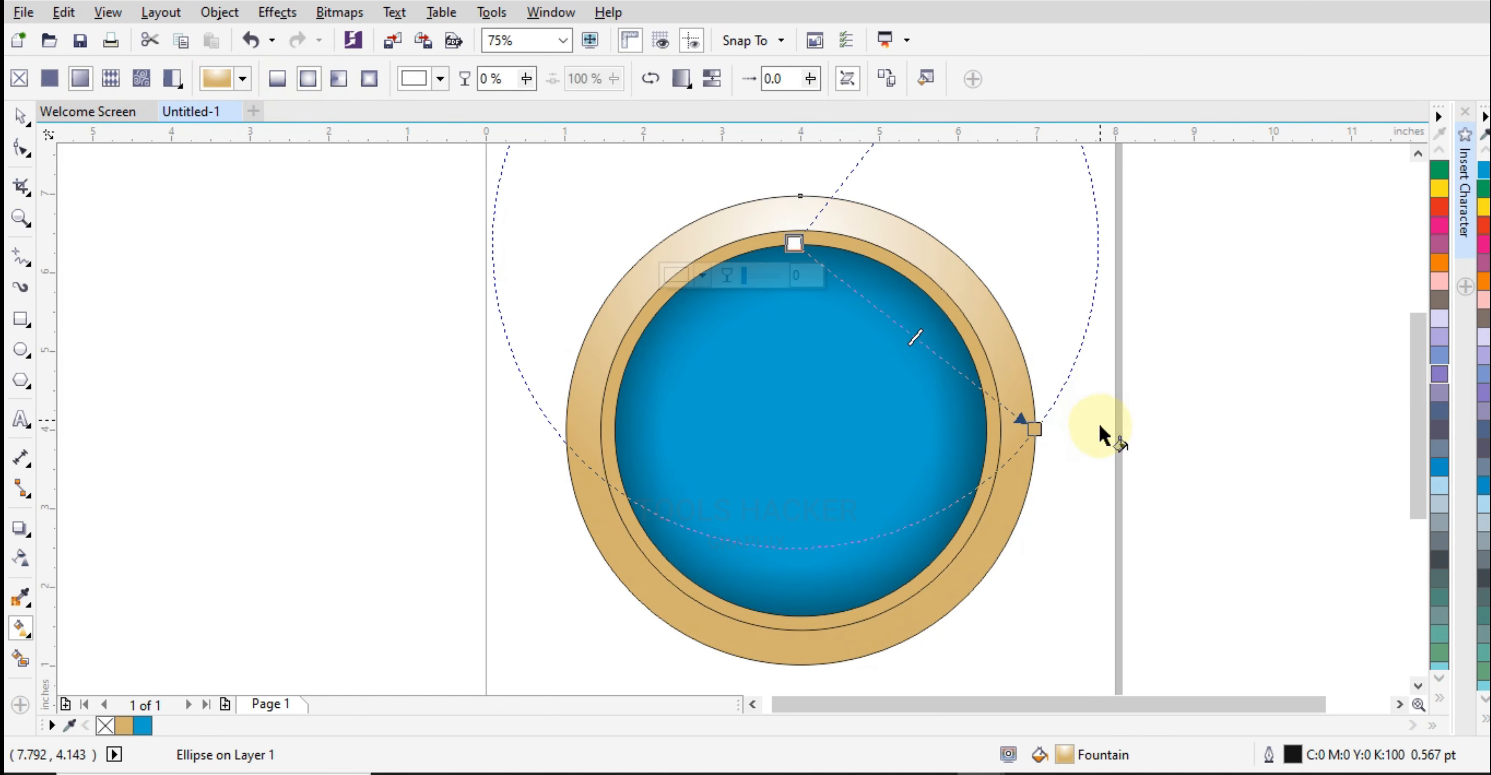
{"action": "left_click_drag", "start_coordinate": [1036, 429], "coordinate": [913, 363]}
{"action": "left_click", "coordinate": [821, 248]}
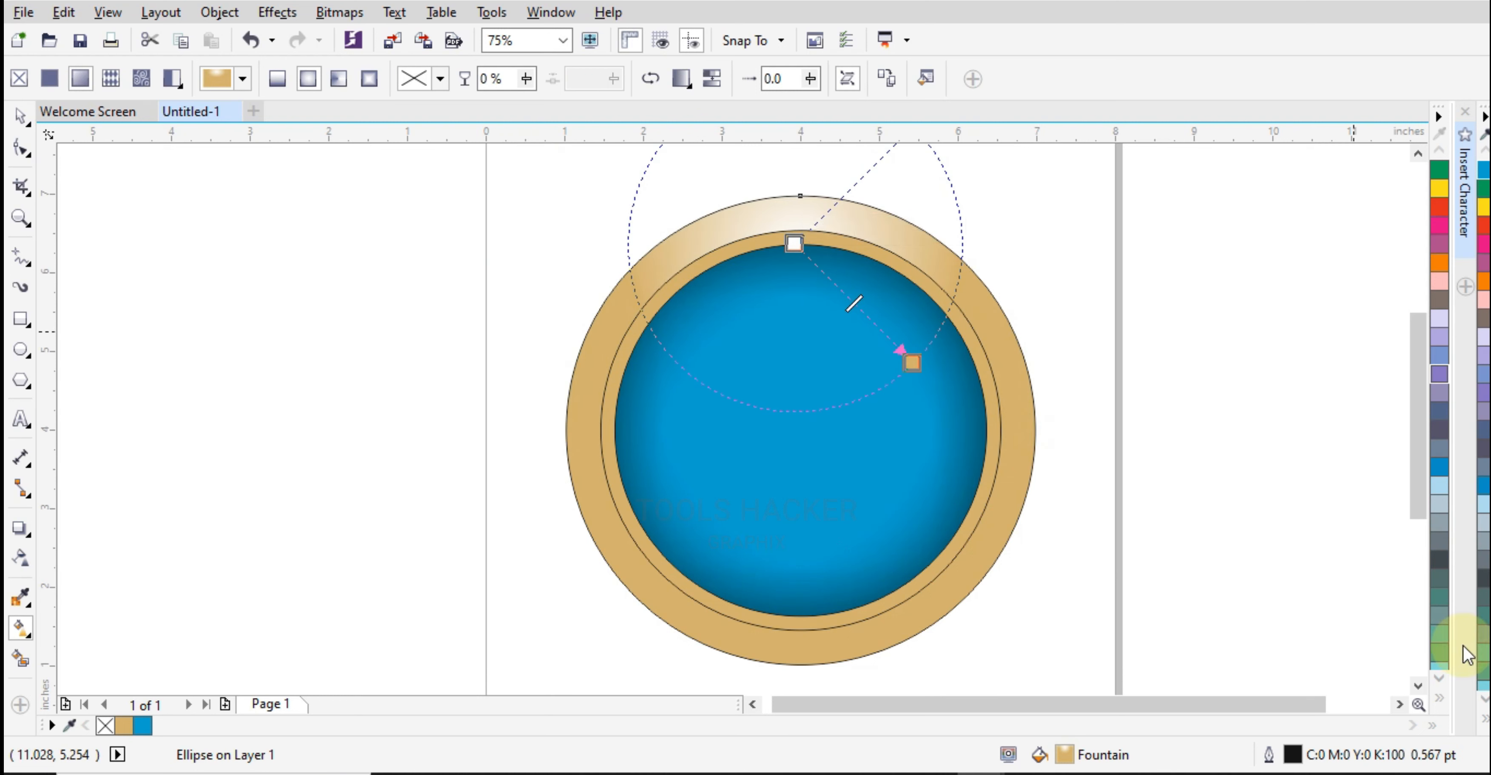
{"action": "left_click", "coordinate": [1483, 720]}
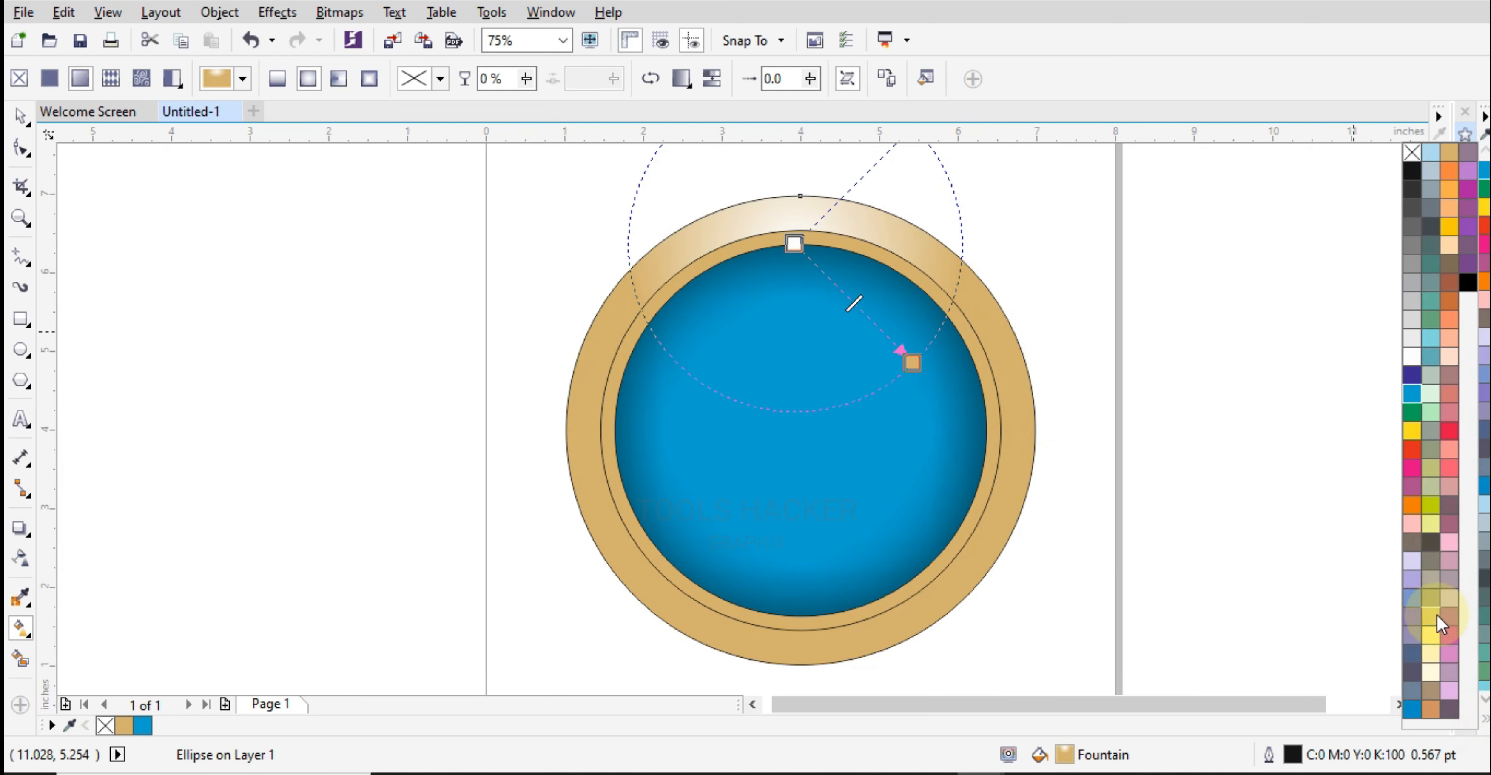
{"action": "left_click", "coordinate": [795, 240]}
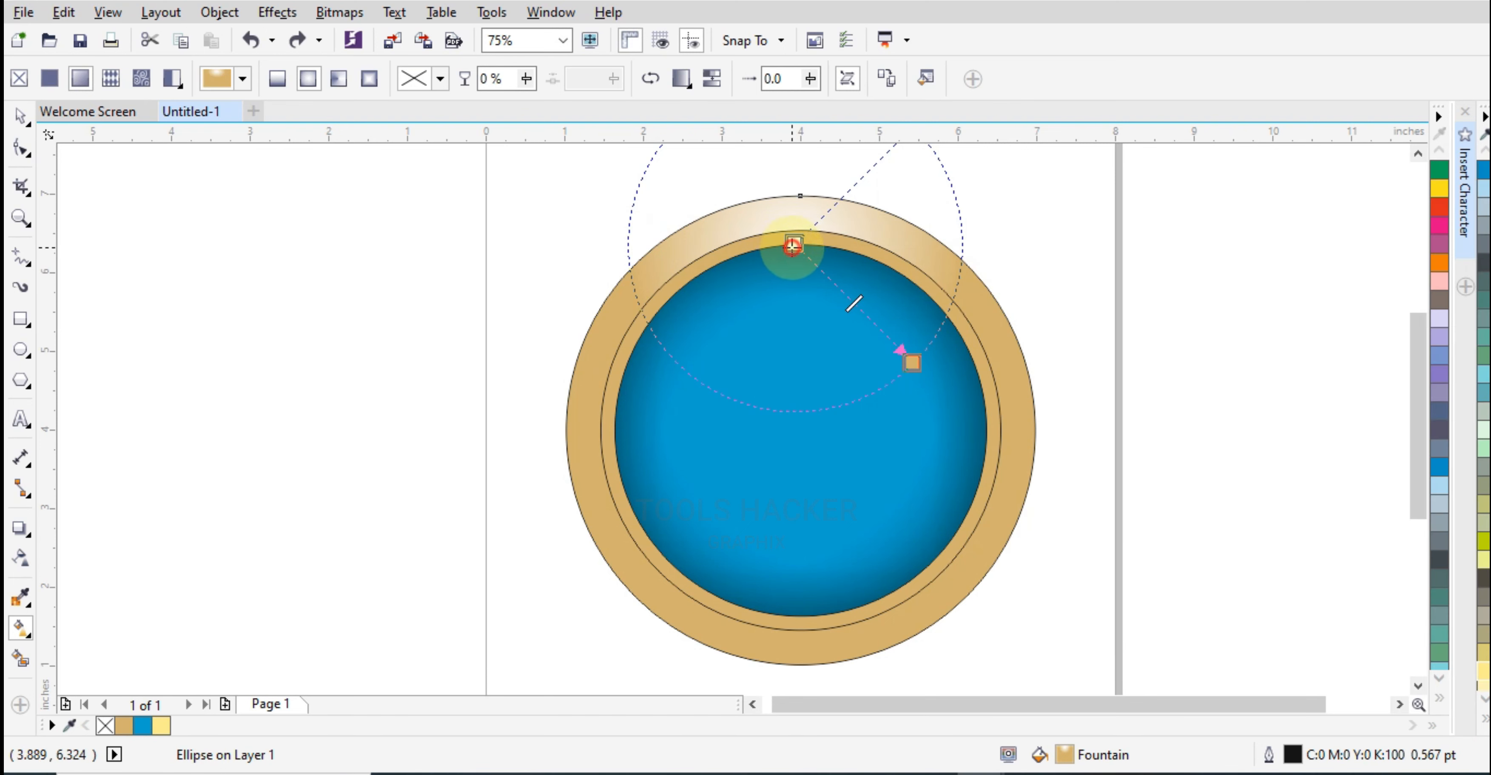
Step: Change the outer circle's gradient highlight colour to cream by setting its yellow (Y) value to 25
{"action": "left_click", "coordinate": [792, 246]}
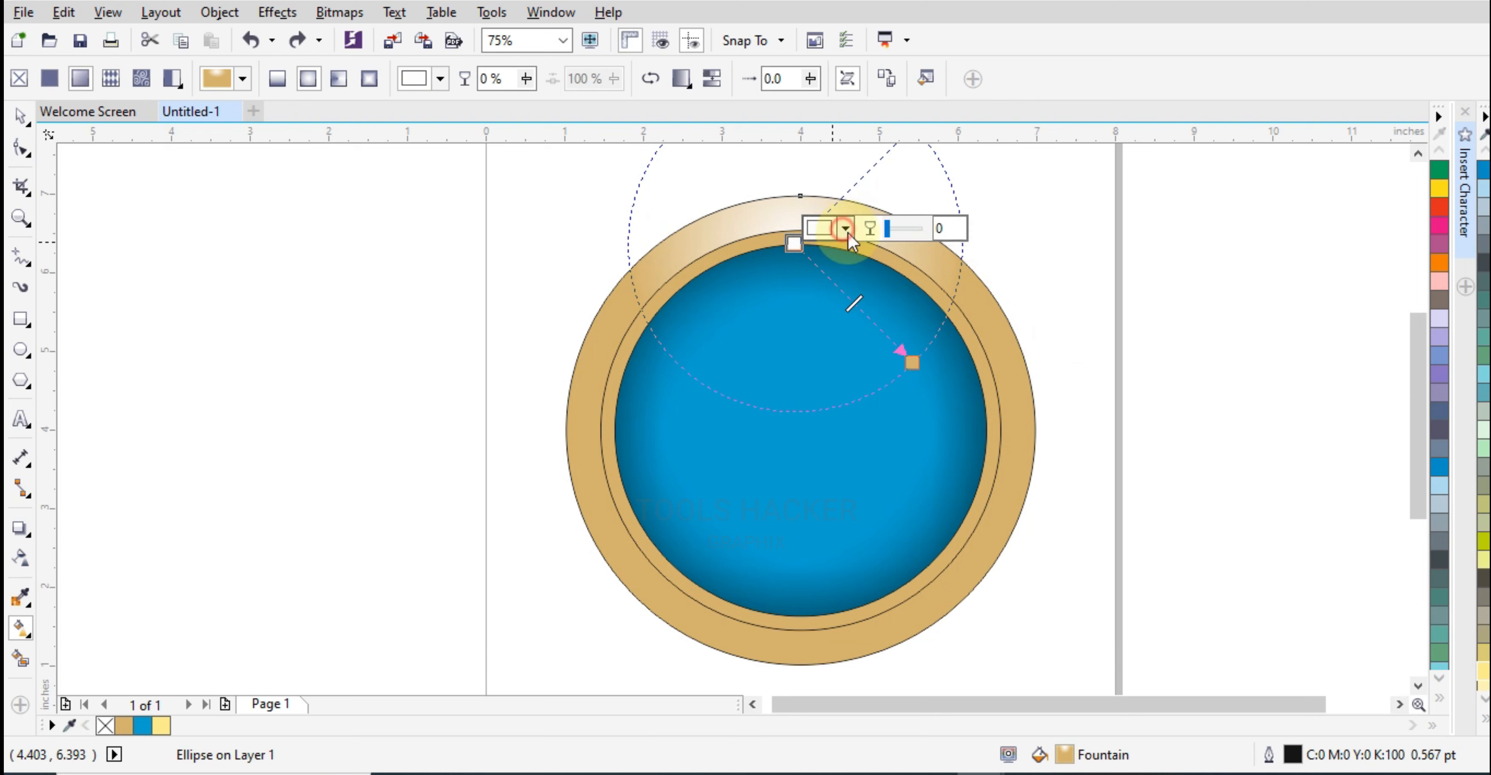
{"action": "left_click", "coordinate": [846, 230]}
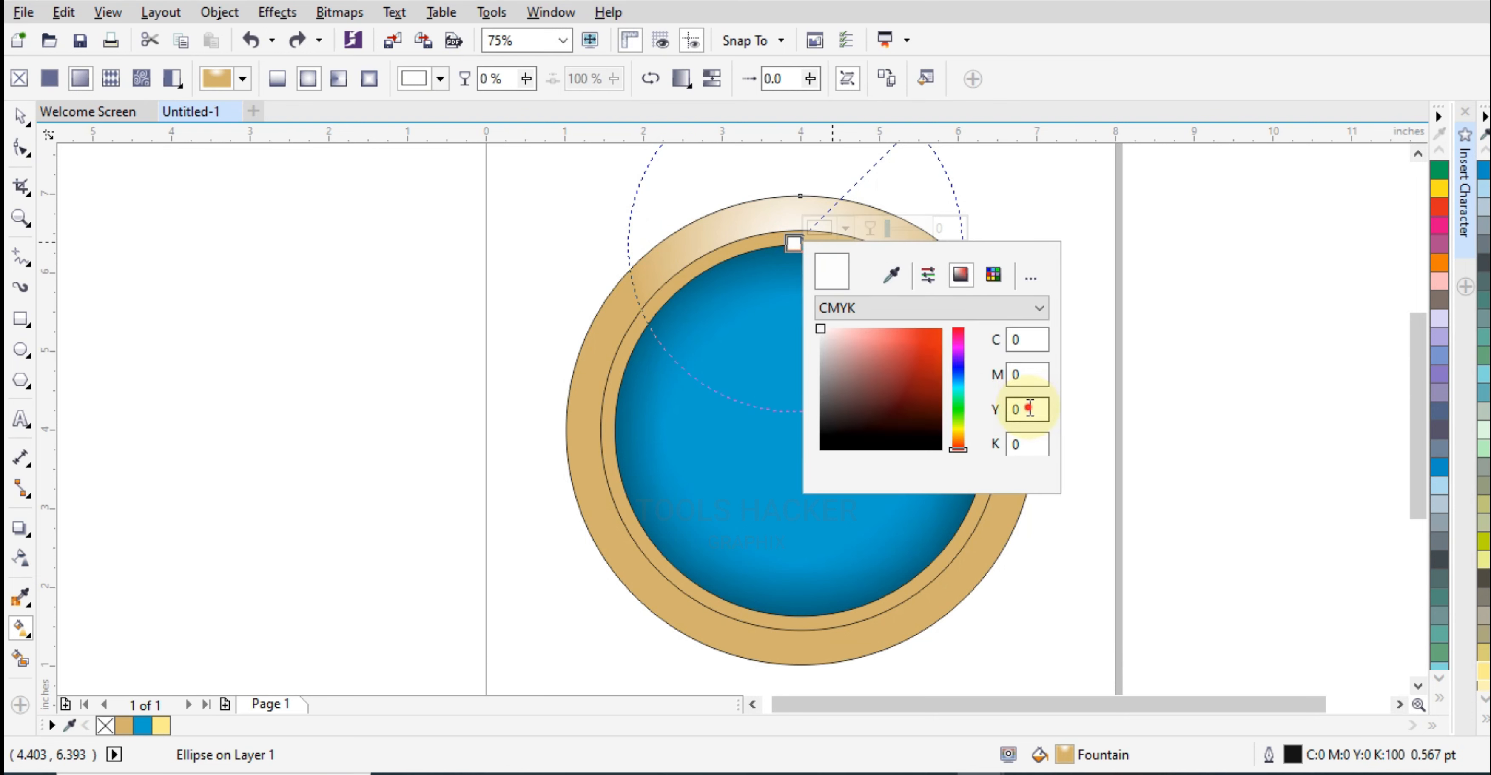
{"action": "type", "text": "25"}
{"action": "key", "text": "Tab"}
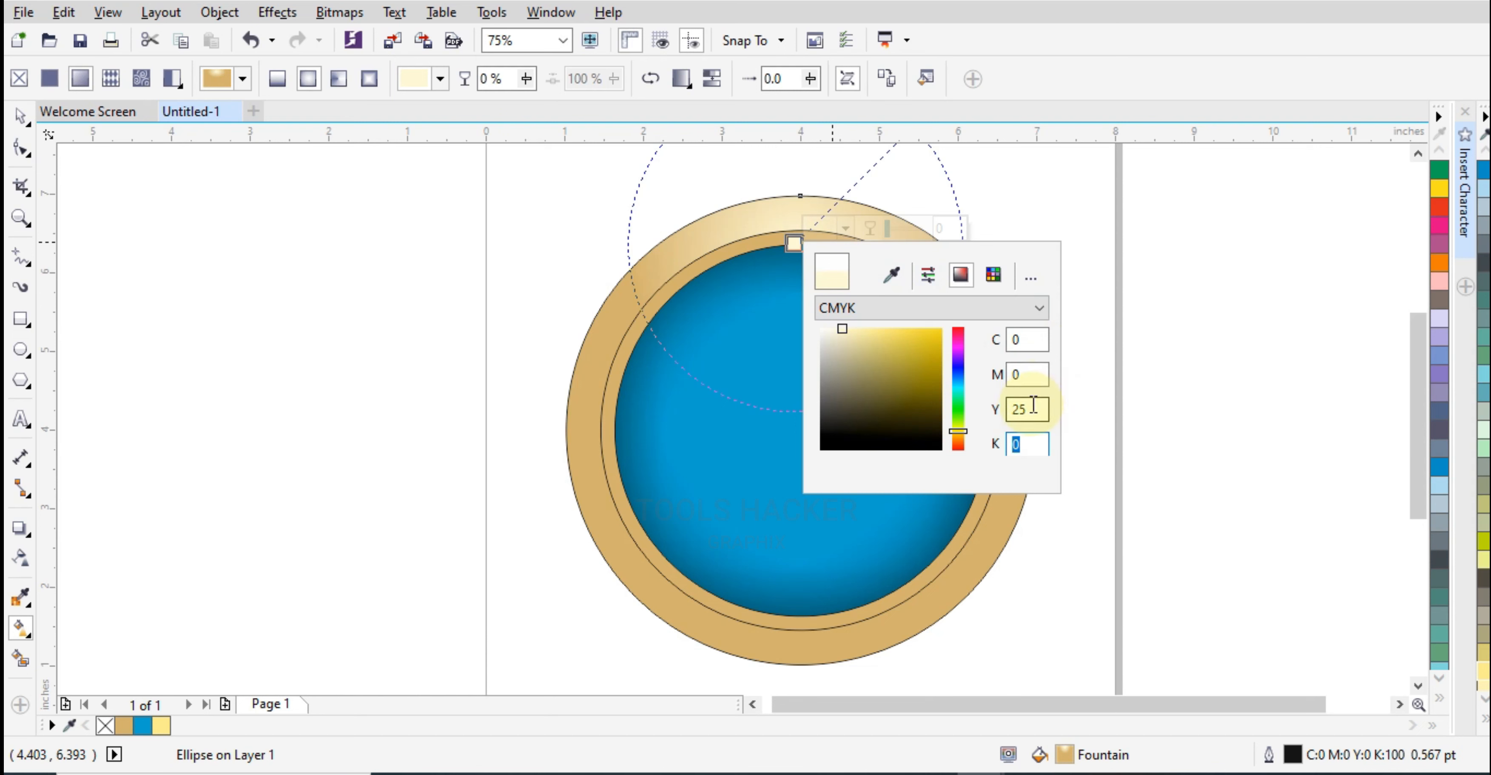
{"action": "double_click", "coordinate": [1039, 405]}
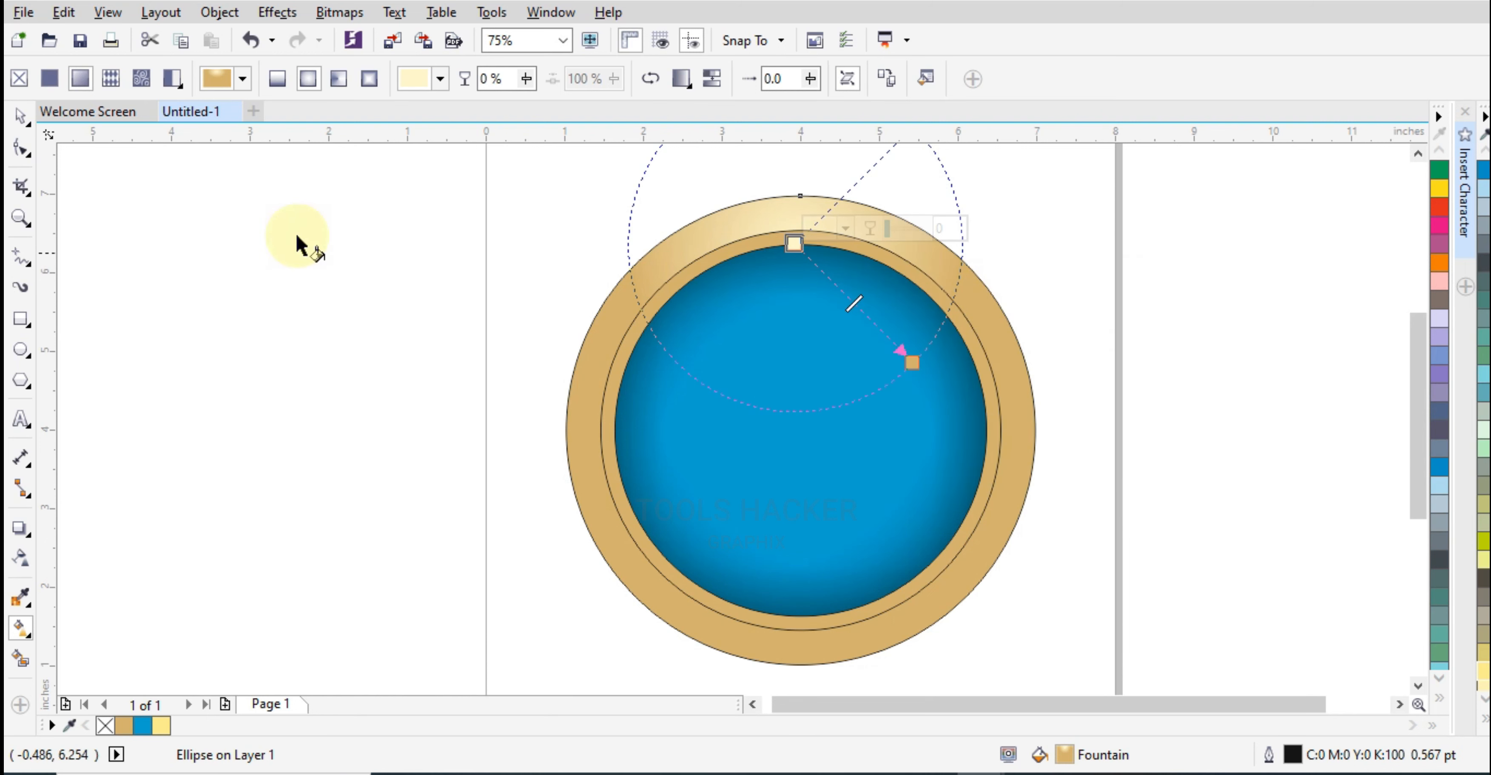
{"action": "left_click", "coordinate": [22, 114]}
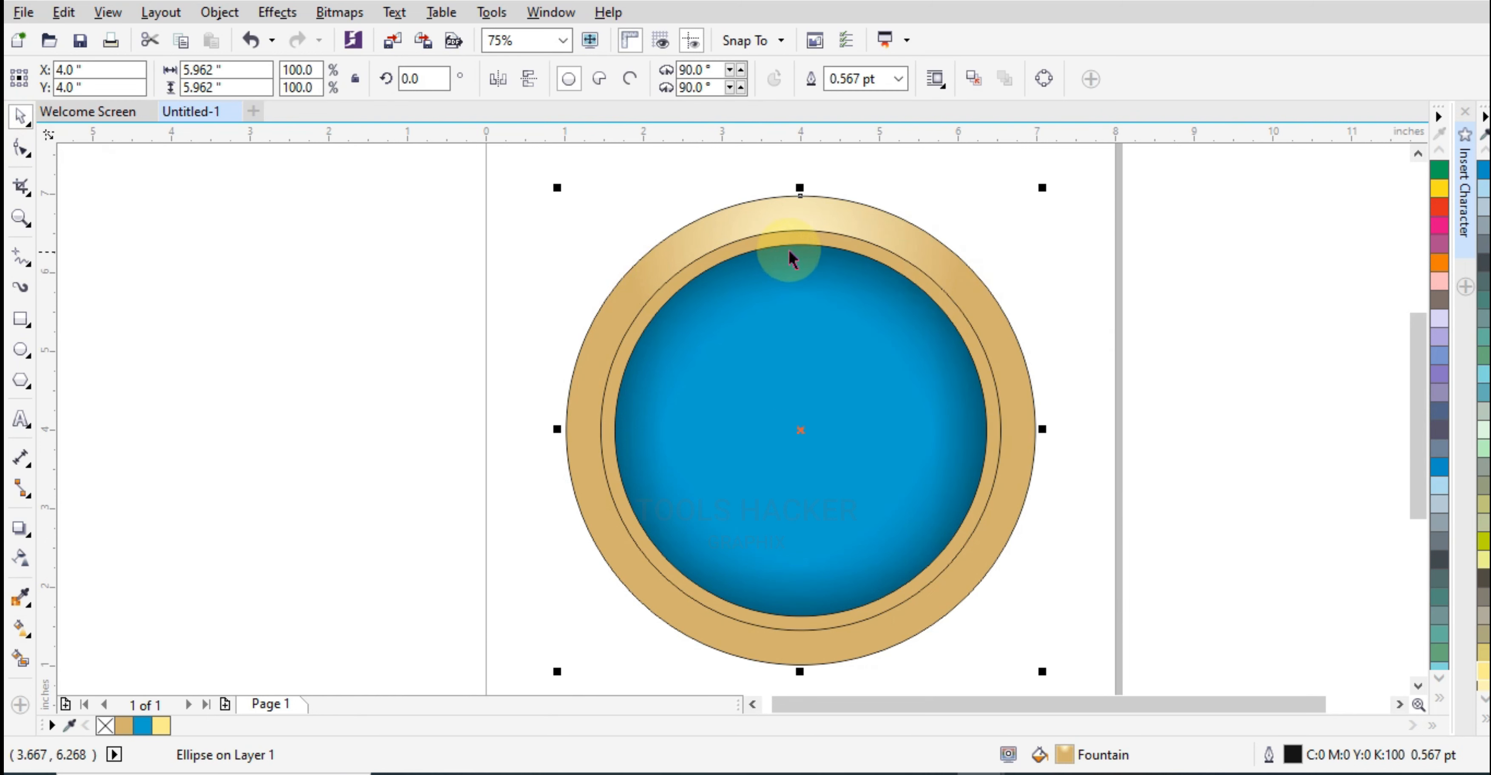
Step: Repeat the fountain fill on the thin ring's circle around the cyan area and make it elliptical
{"action": "left_click", "coordinate": [691, 586]}
{"action": "key", "text": "ctrl+r"}
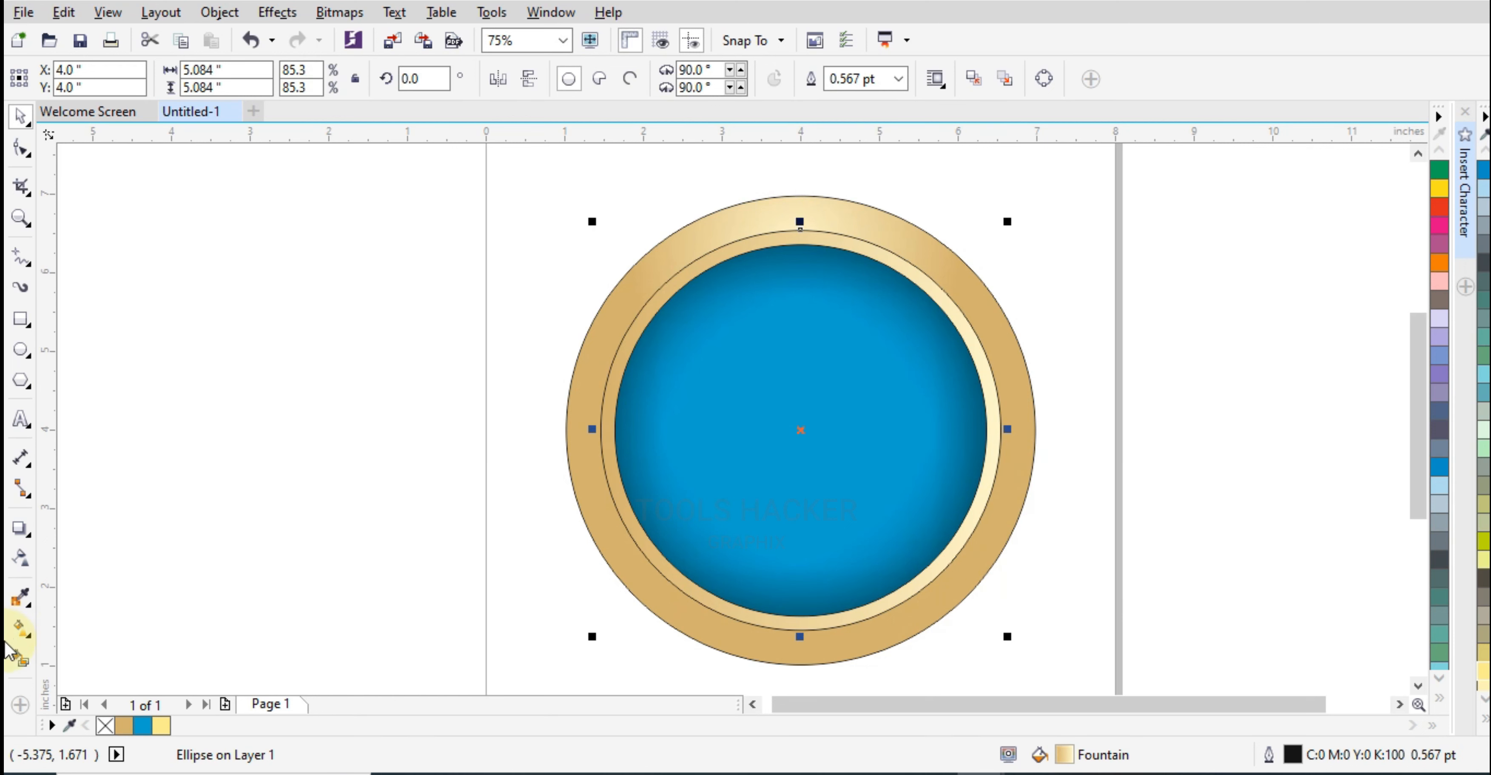
{"action": "left_click", "coordinate": [23, 631]}
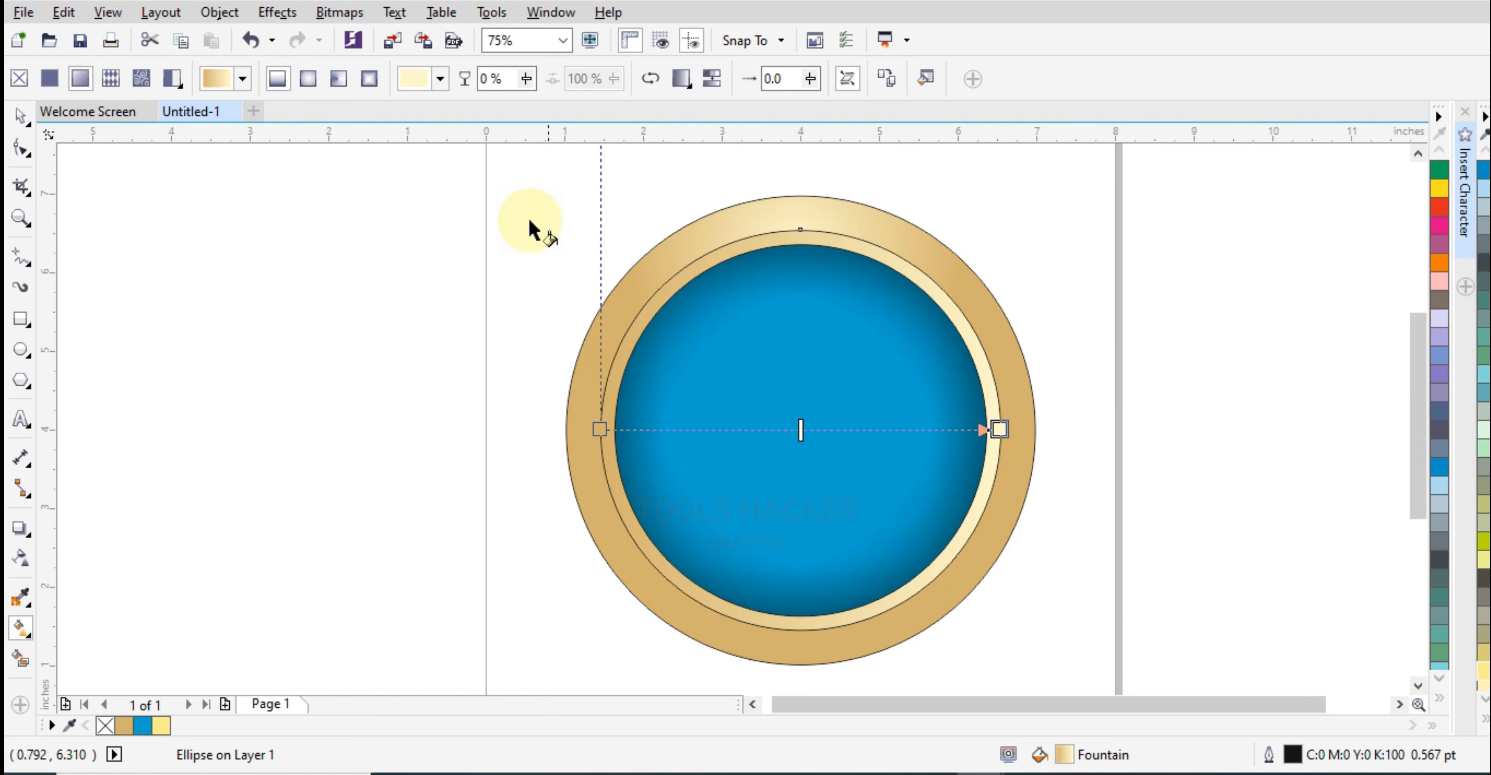
{"action": "left_click", "coordinate": [308, 86]}
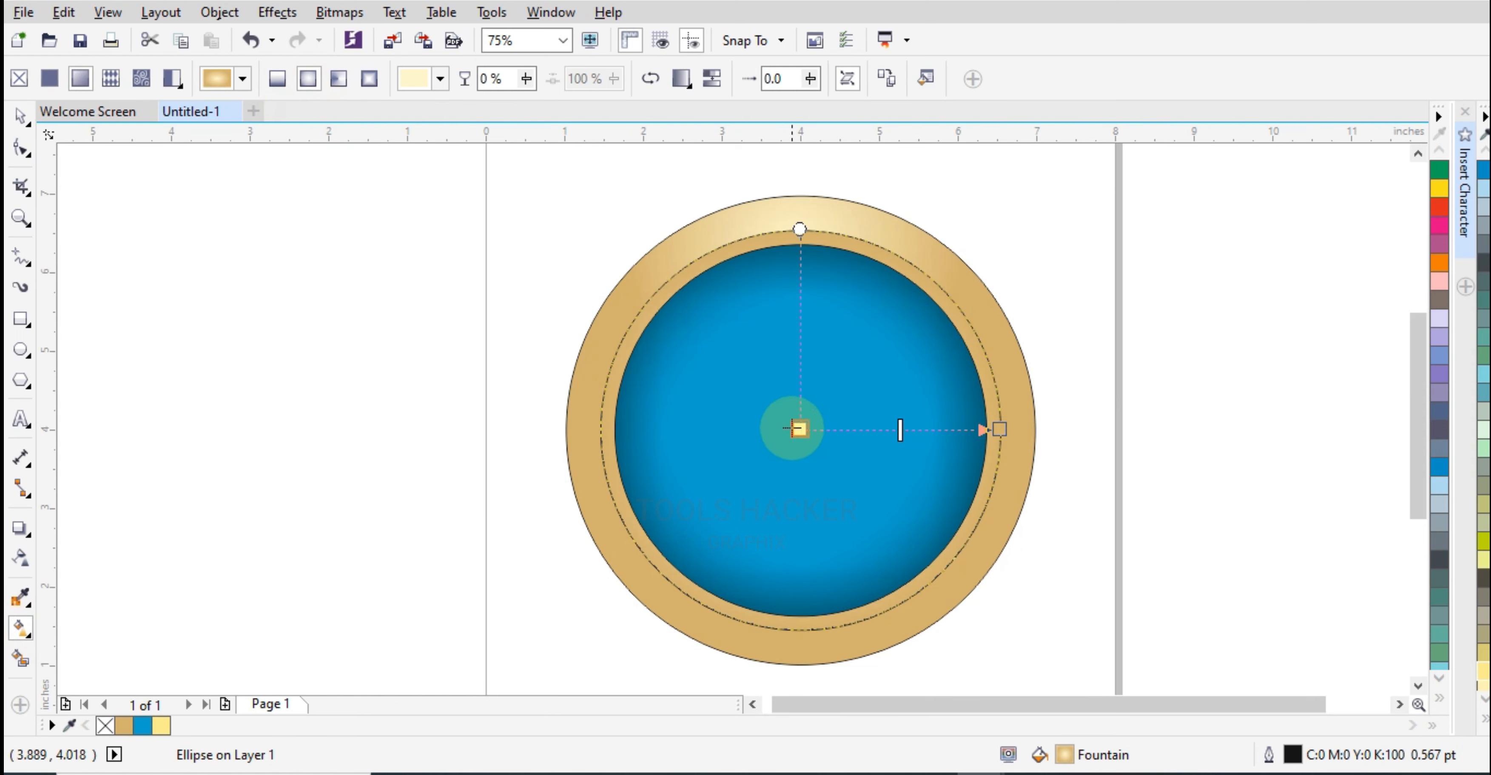
Step: Move the thin ring's gradient centre to its bottom edge and shorten the radius towards the ring's lower right
{"action": "left_click_drag", "start_coordinate": [801, 429], "coordinate": [800, 628]}
{"action": "left_click", "coordinate": [990, 434]}
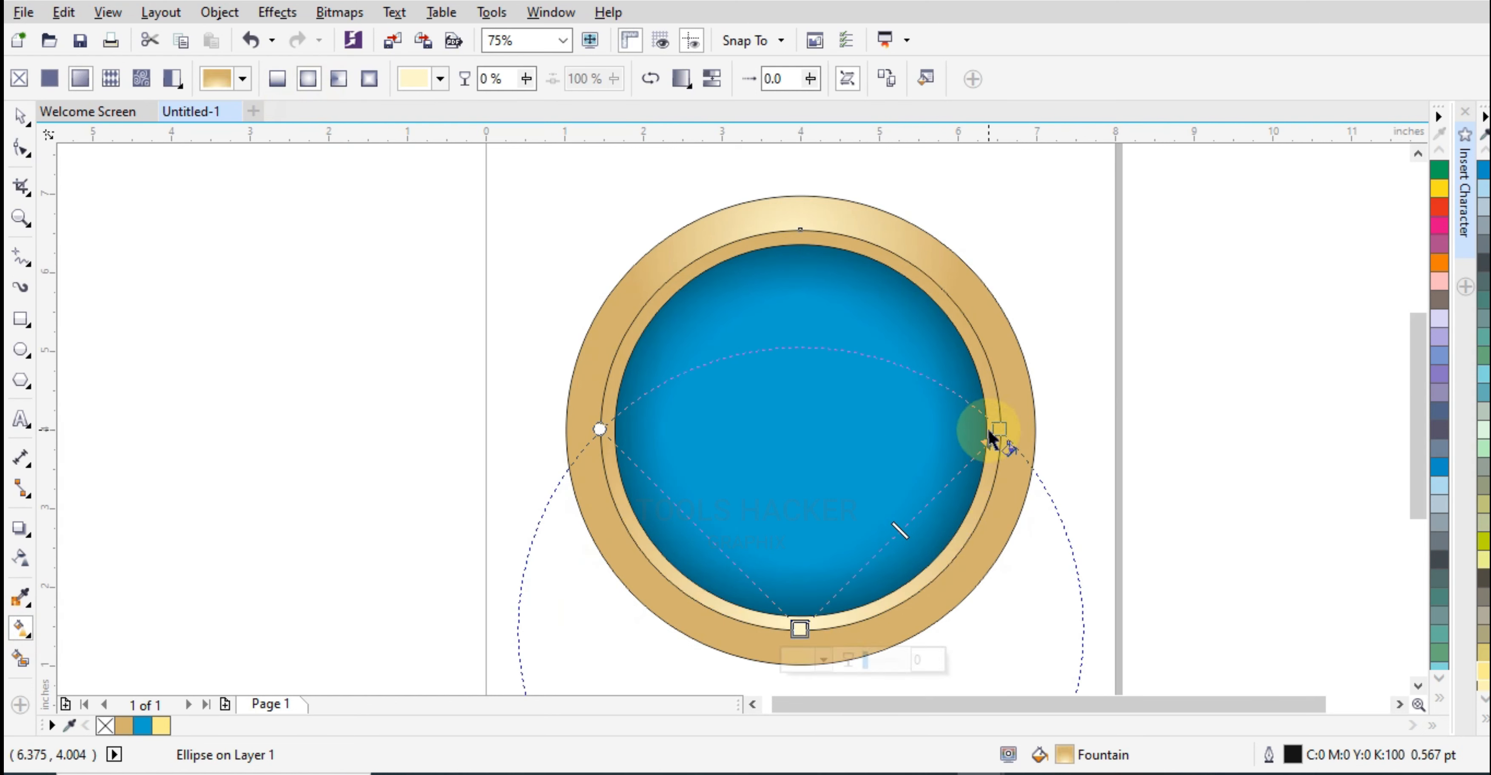
{"action": "left_click_drag", "start_coordinate": [997, 429], "coordinate": [955, 538]}
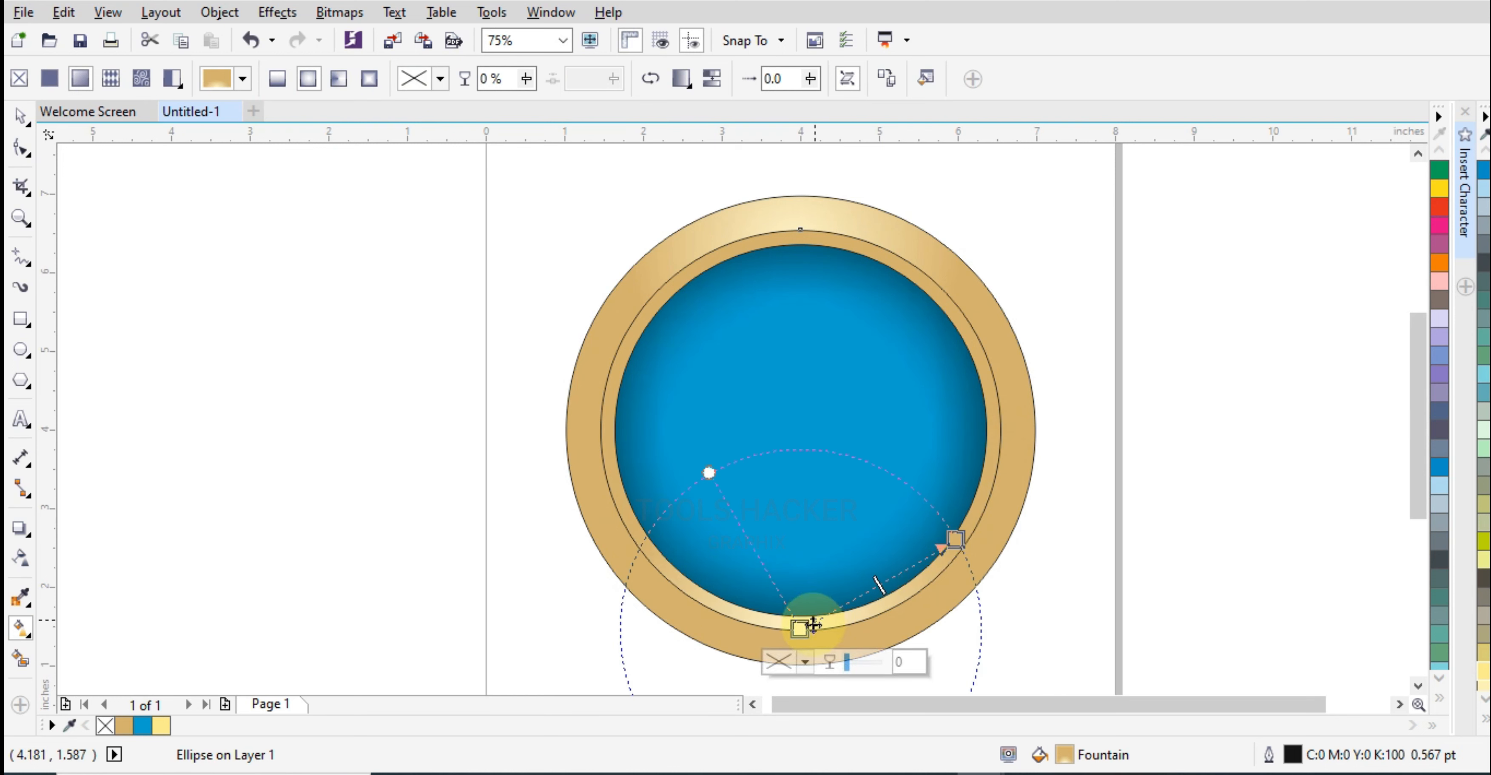
Step: Remove the outlines from both the outer gold circle and the thin inner ring's circle
{"action": "left_click", "coordinate": [19, 119]}
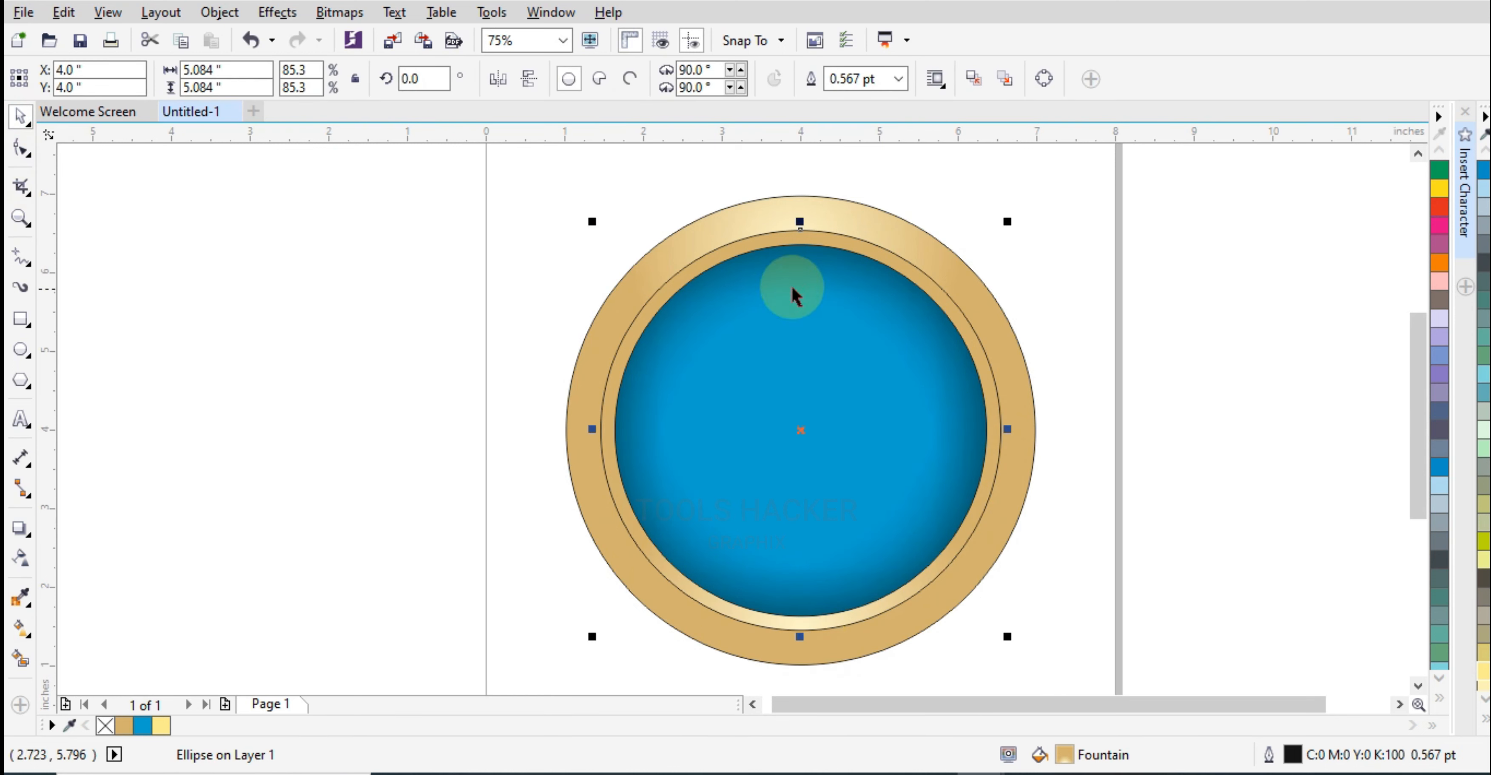
{"action": "left_click", "coordinate": [877, 240], "text": "shift"}
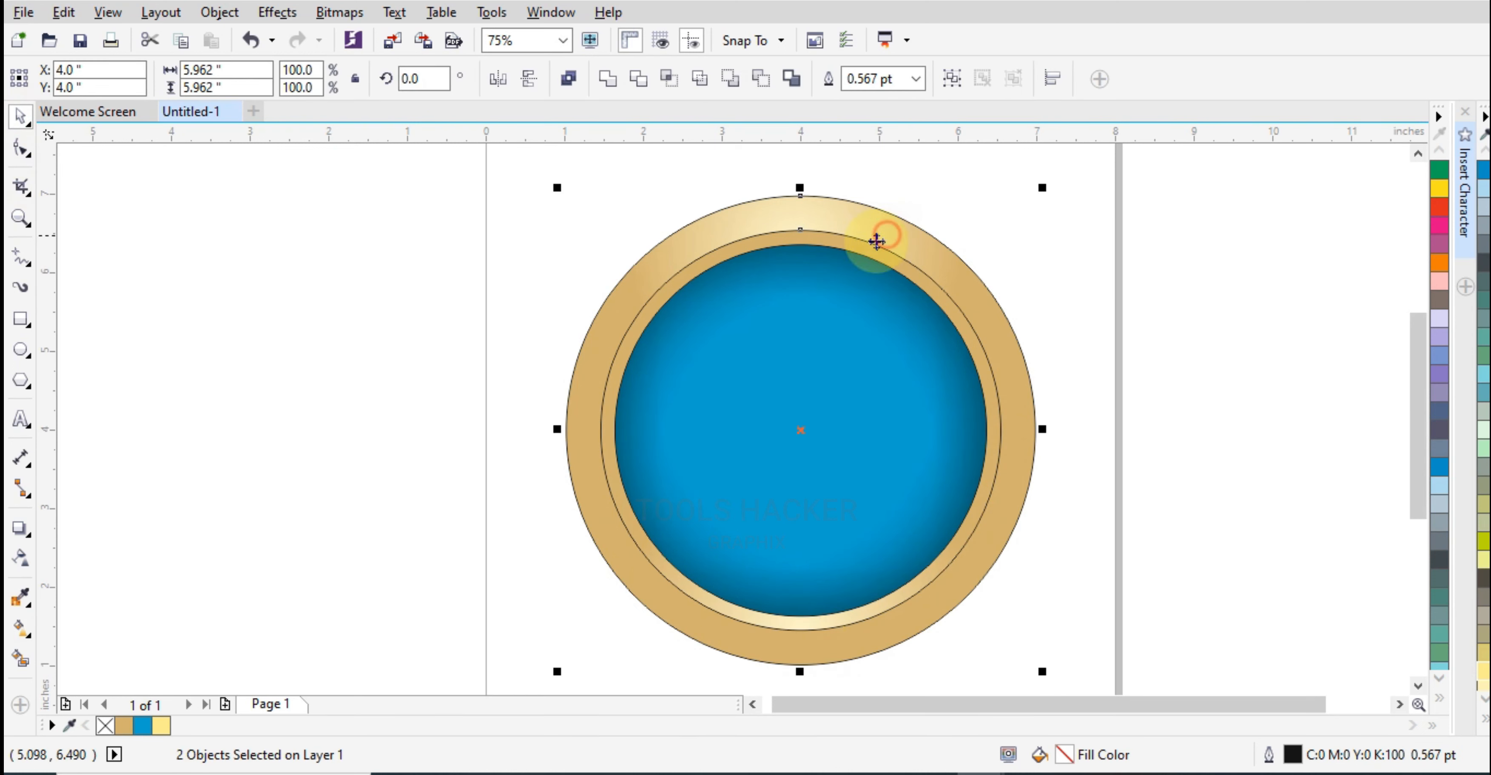
{"action": "left_click", "coordinate": [1483, 719]}
{"action": "right_click", "coordinate": [1416, 150]}
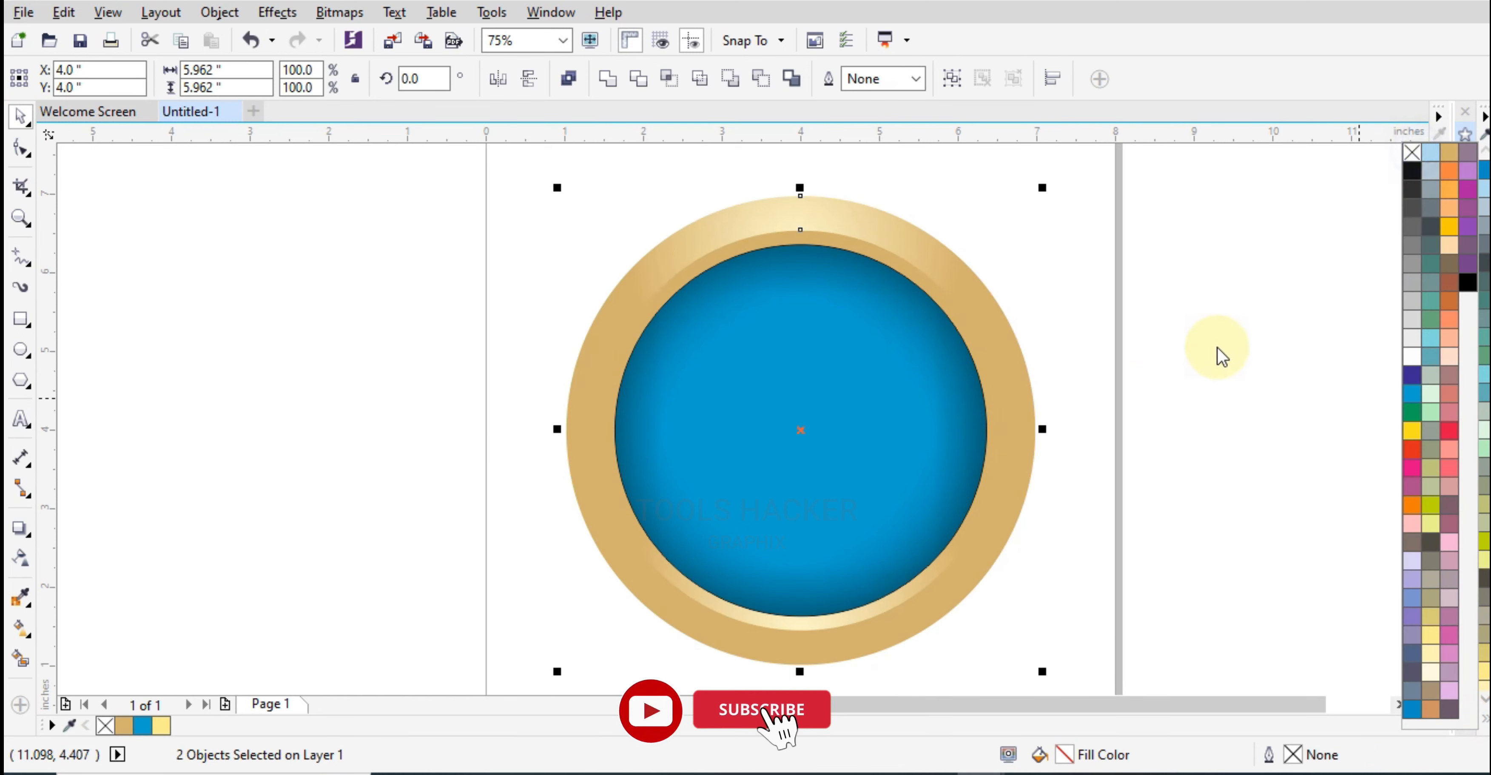
{"action": "left_click", "coordinate": [1102, 354]}
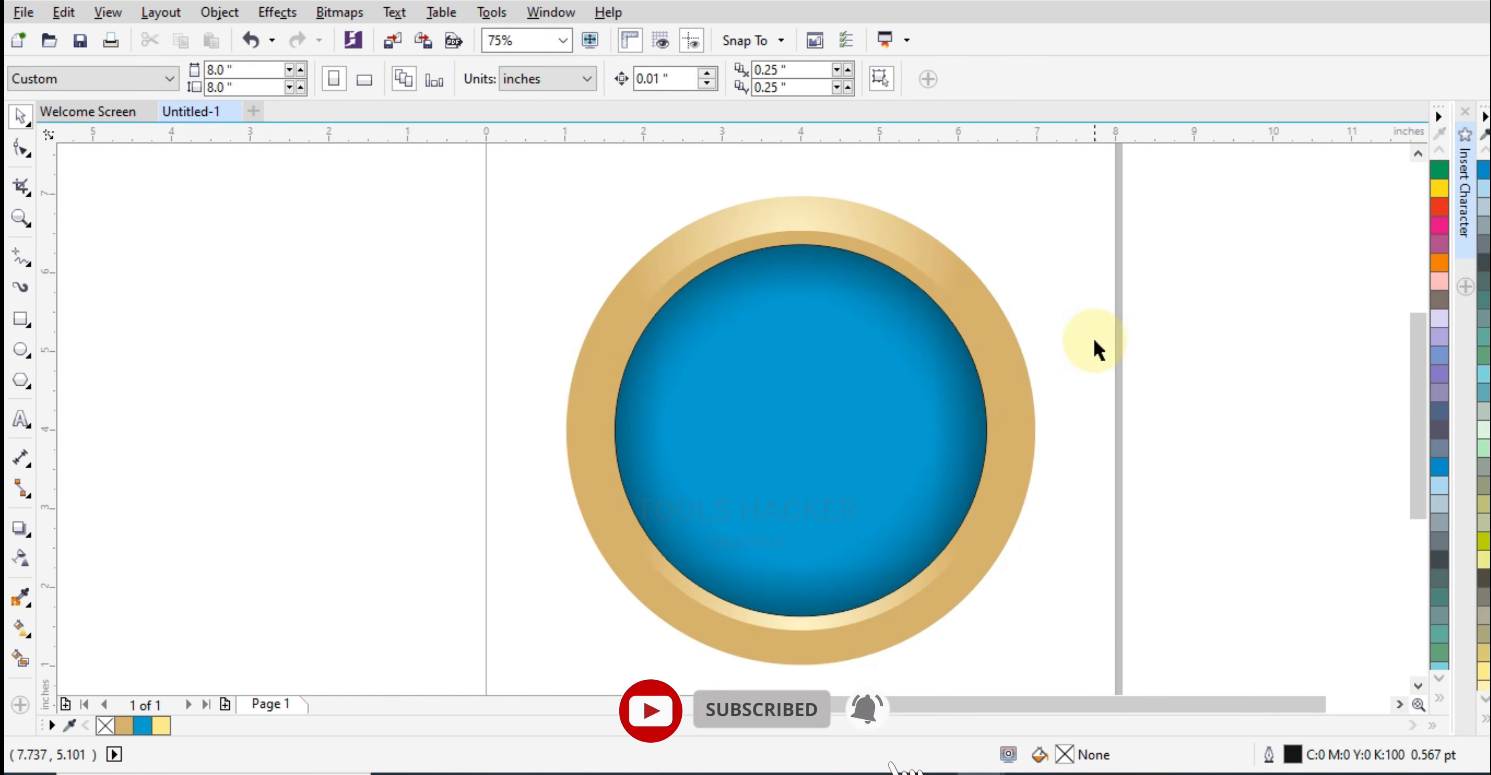
Step: Enlarge the outer gold circle's elliptical gradient so its cream highlight spreads further around the ring
{"action": "left_click", "coordinate": [740, 237]}
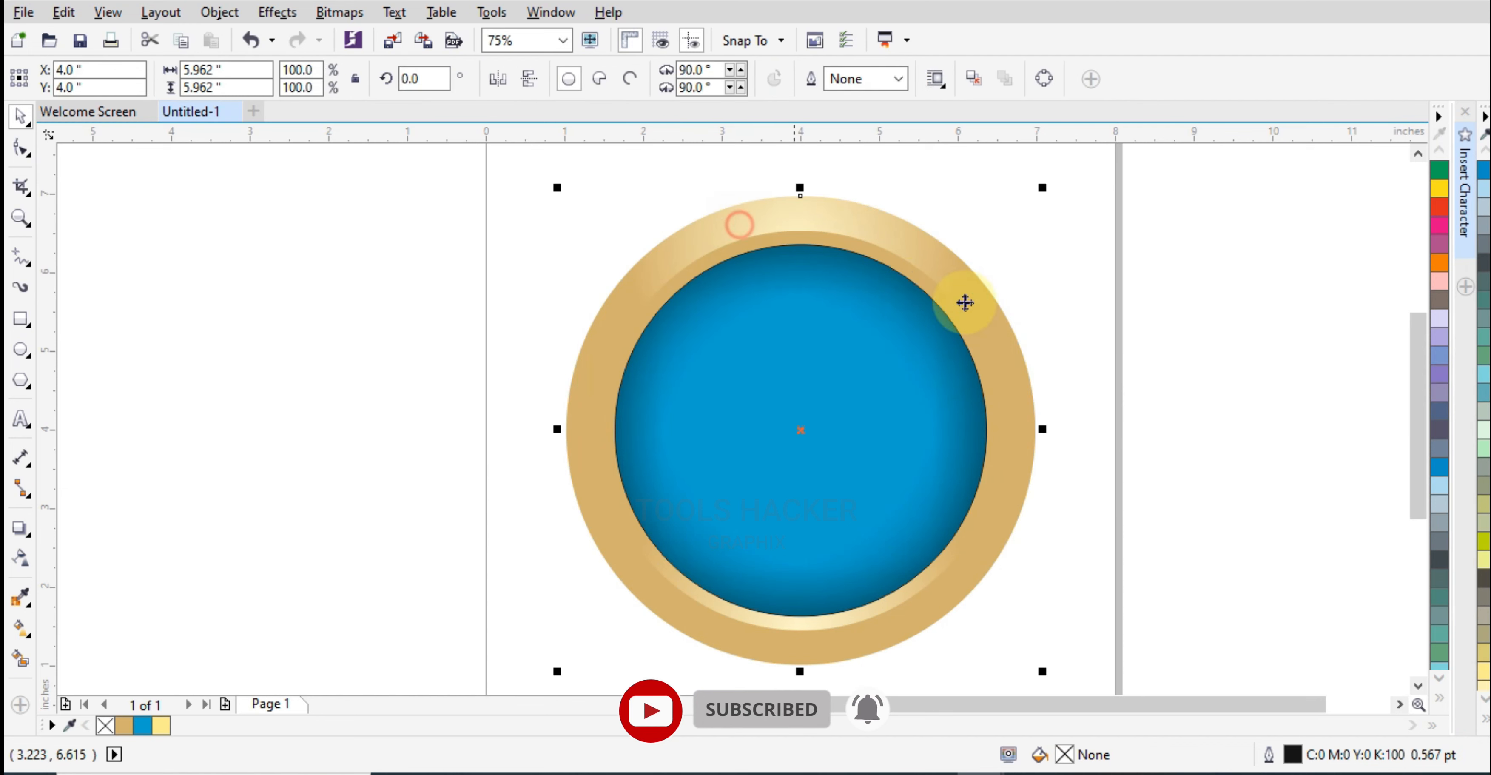
{"action": "scroll", "coordinate": [984, 322], "scroll_direction": "down", "scroll_amount": 3}
{"action": "scroll", "coordinate": [904, 266], "scroll_direction": "up", "scroll_amount": 3}
{"action": "left_click", "coordinate": [866, 238]}
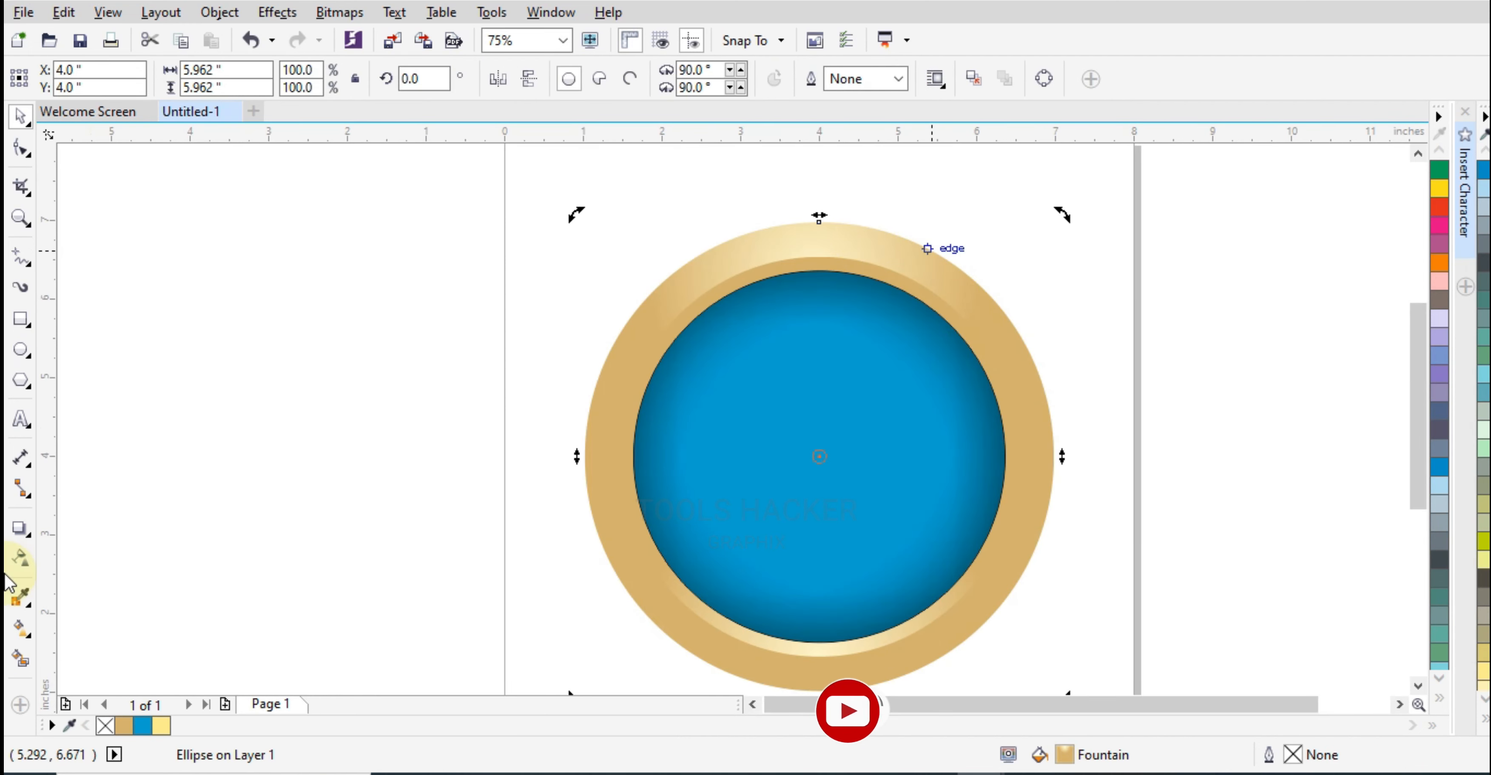
{"action": "left_click", "coordinate": [21, 627]}
{"action": "left_click_drag", "start_coordinate": [925, 414], "coordinate": [1077, 497]}
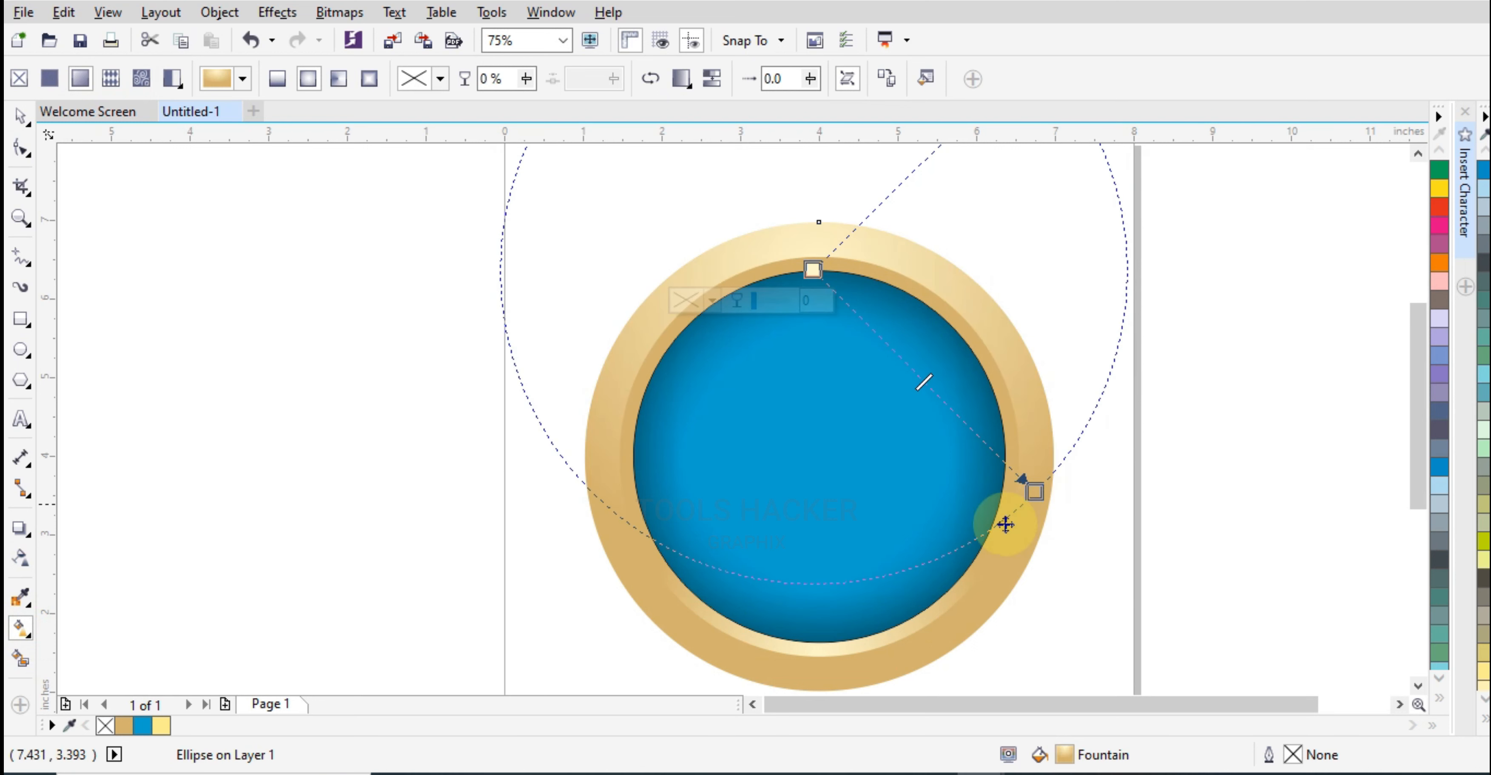
Step: Enlarge the thin ring's bottom-centred gradient so its highlight spreads up both sides of the ring
{"action": "left_click", "coordinate": [927, 620]}
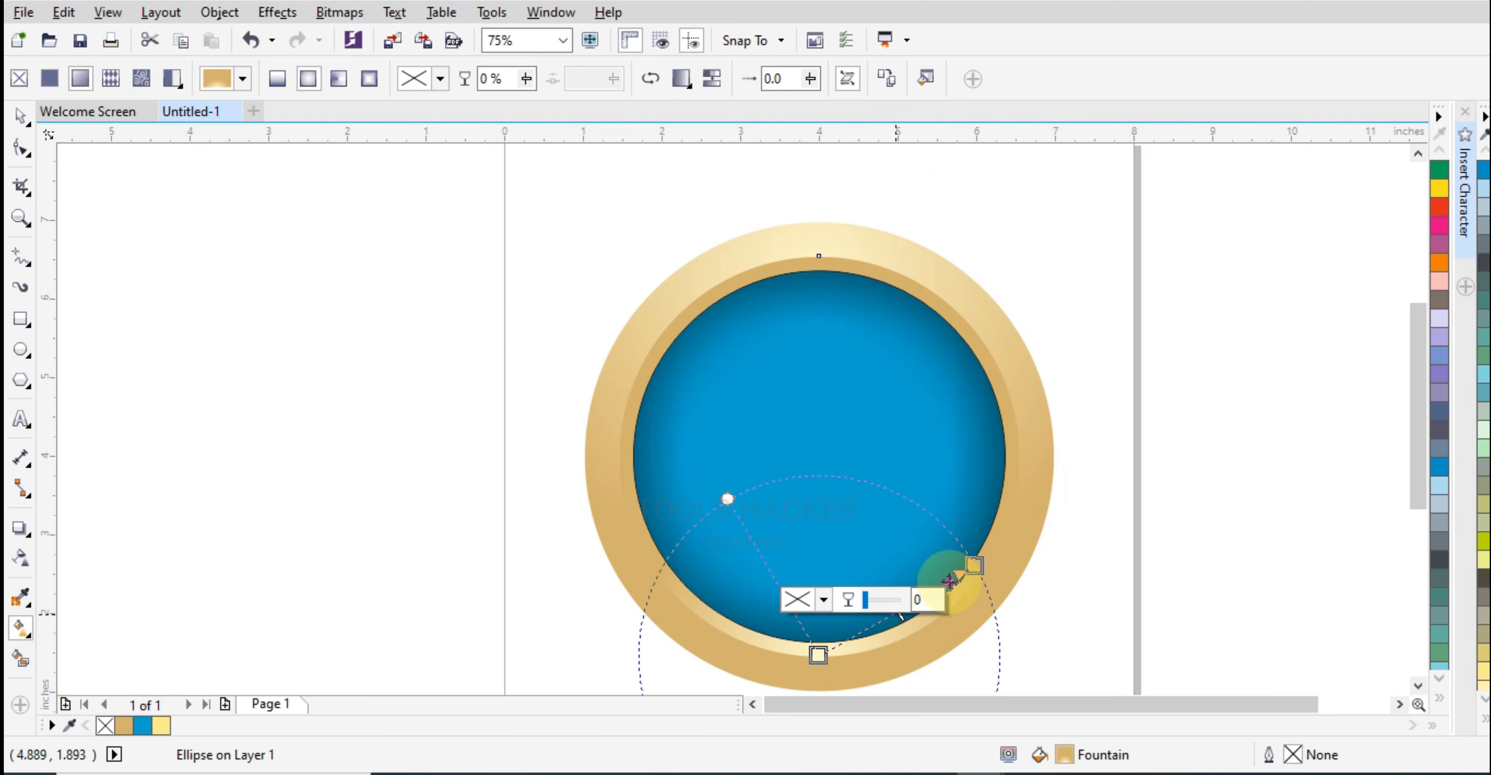
{"action": "left_click_drag", "start_coordinate": [975, 564], "coordinate": [1061, 509]}
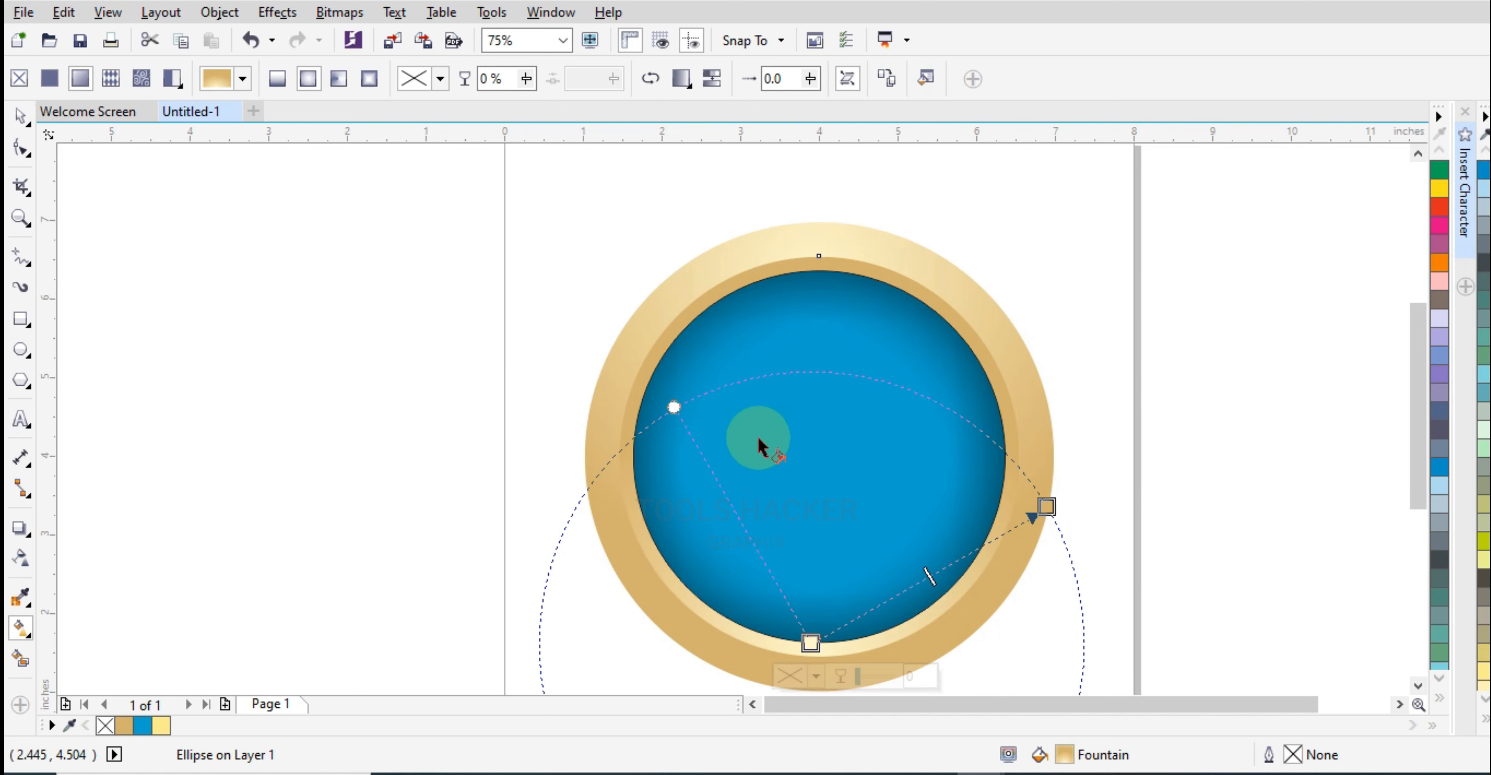
{"action": "left_click_drag", "start_coordinate": [1043, 506], "coordinate": [1089, 462]}
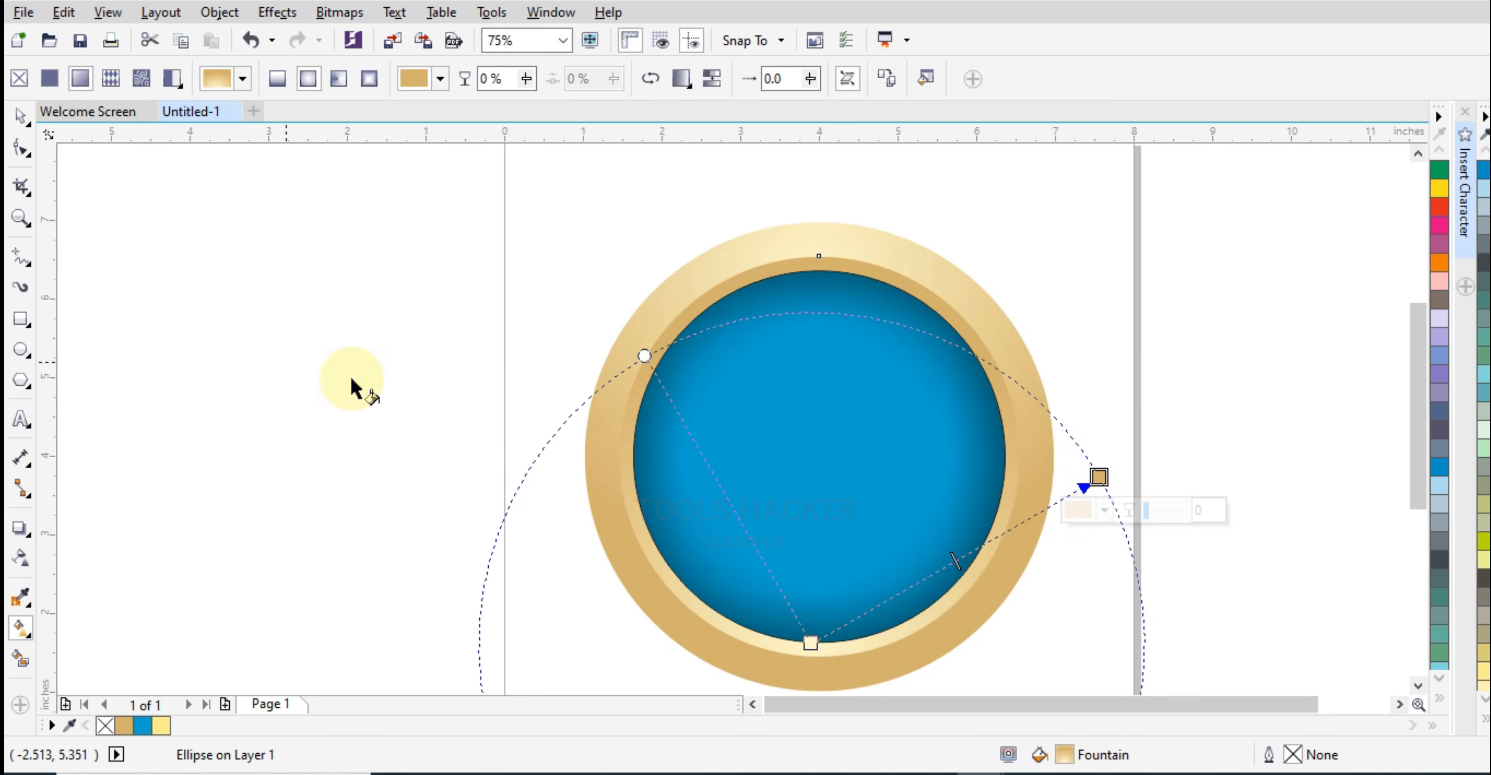
{"action": "left_click", "coordinate": [17, 114]}
{"action": "left_click", "coordinate": [253, 250]}
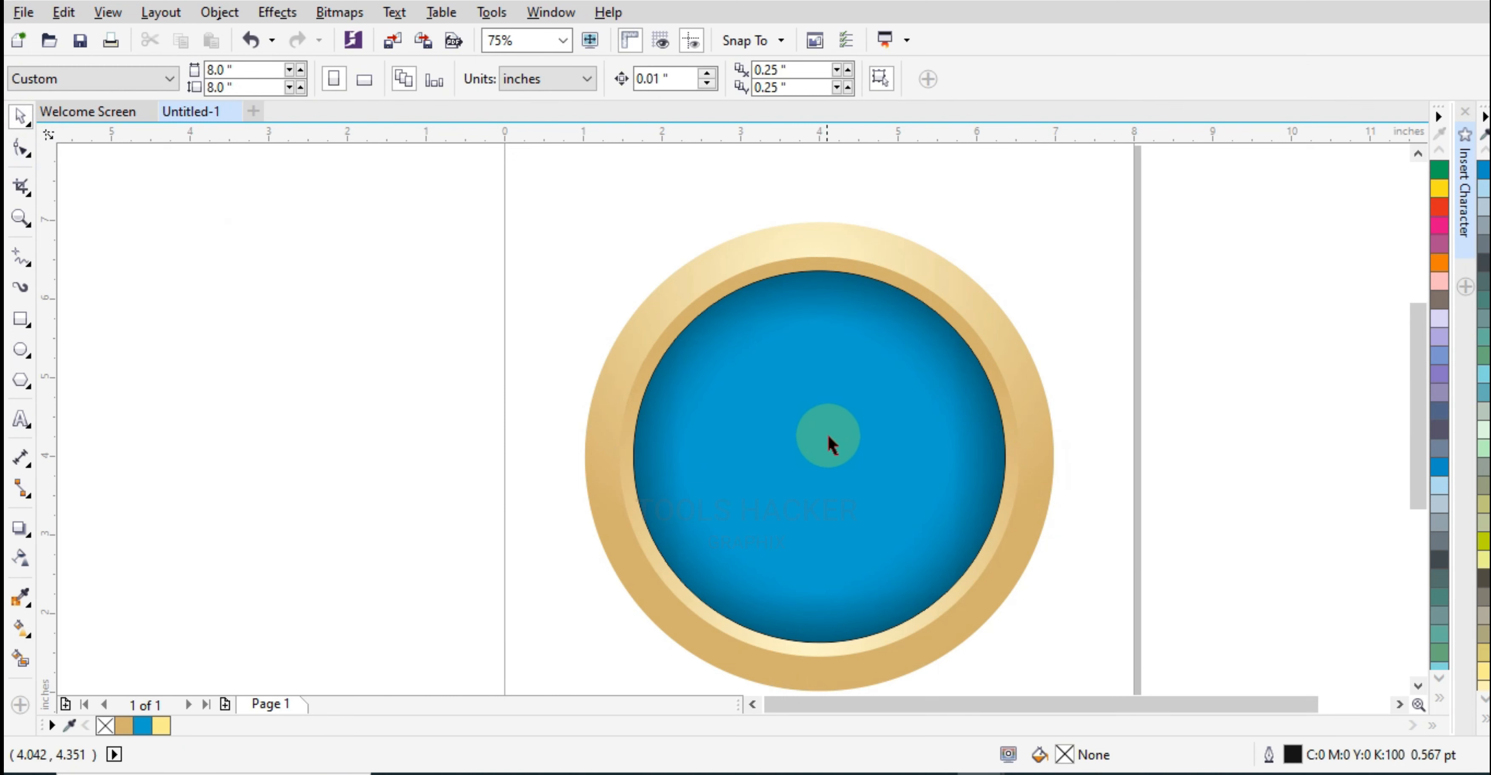
Step: Insert the solid black telephone glyph from the Wingdings font beside the badge
{"action": "scroll", "coordinate": [826, 436], "scroll_direction": "down", "scroll_amount": 2}
{"action": "left_click_drag", "start_coordinate": [604, 582], "coordinate": [610, 588]}
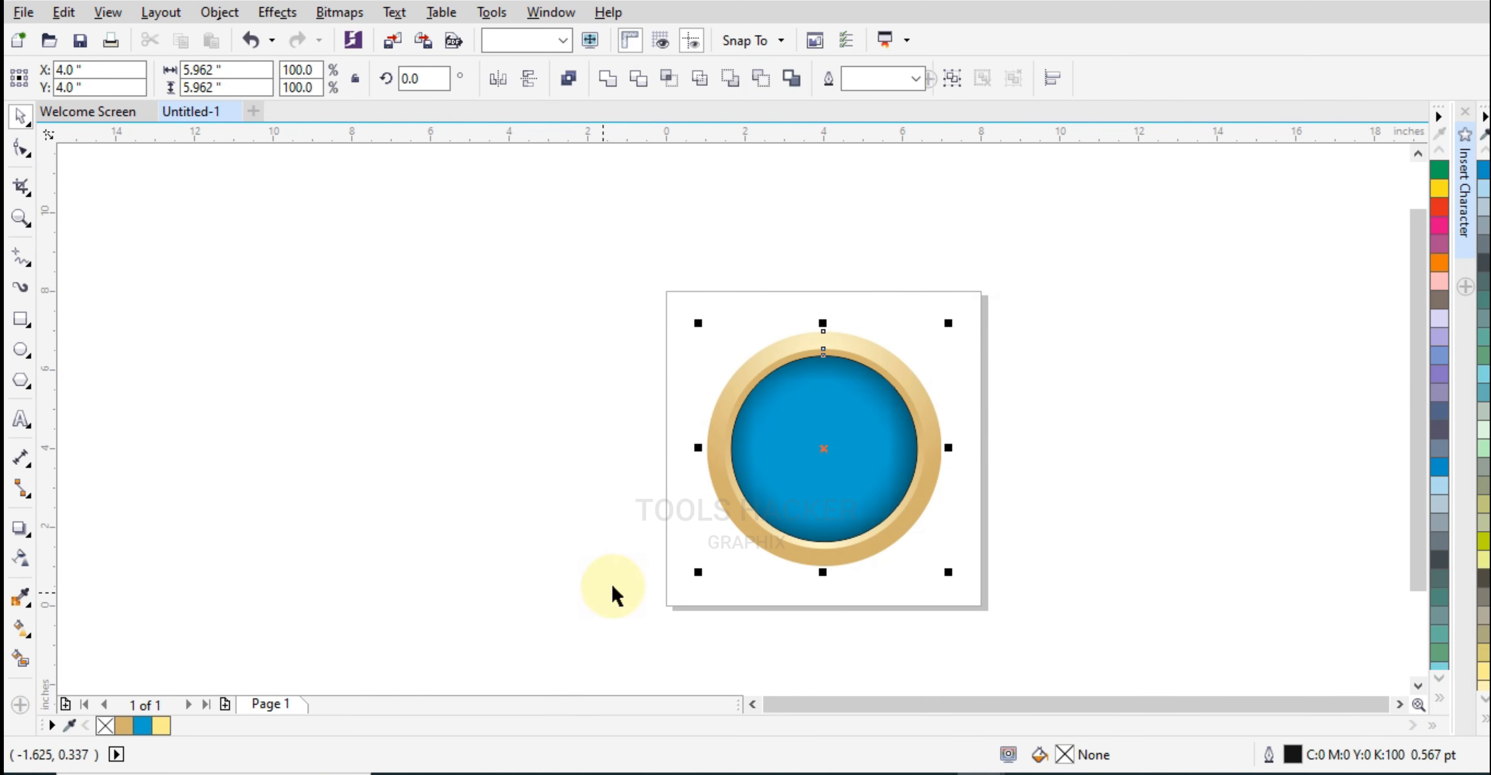
{"action": "left_click", "coordinate": [1310, 418]}
{"action": "left_click", "coordinate": [1475, 242]}
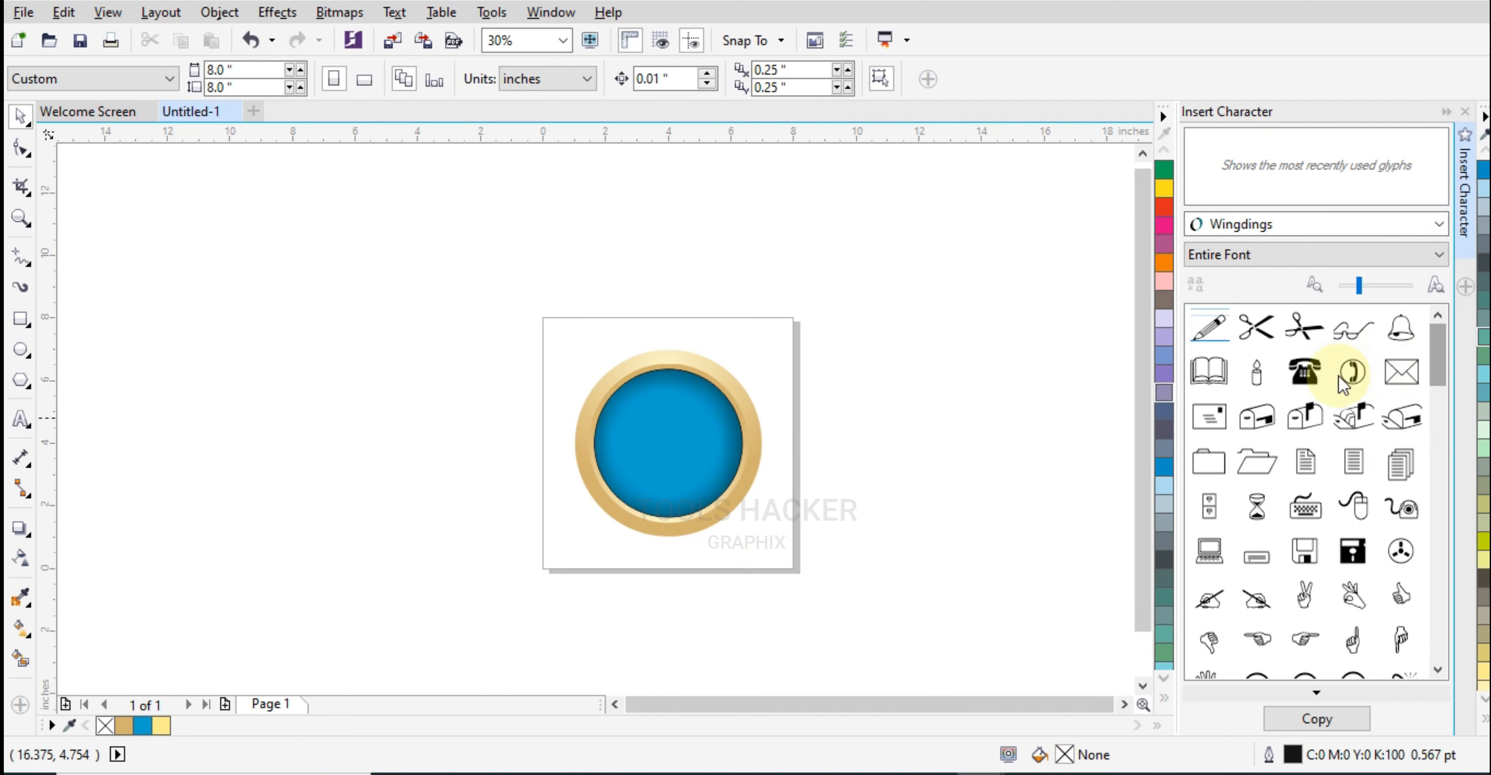
{"action": "left_click_drag", "start_coordinate": [1302, 379], "coordinate": [773, 430]}
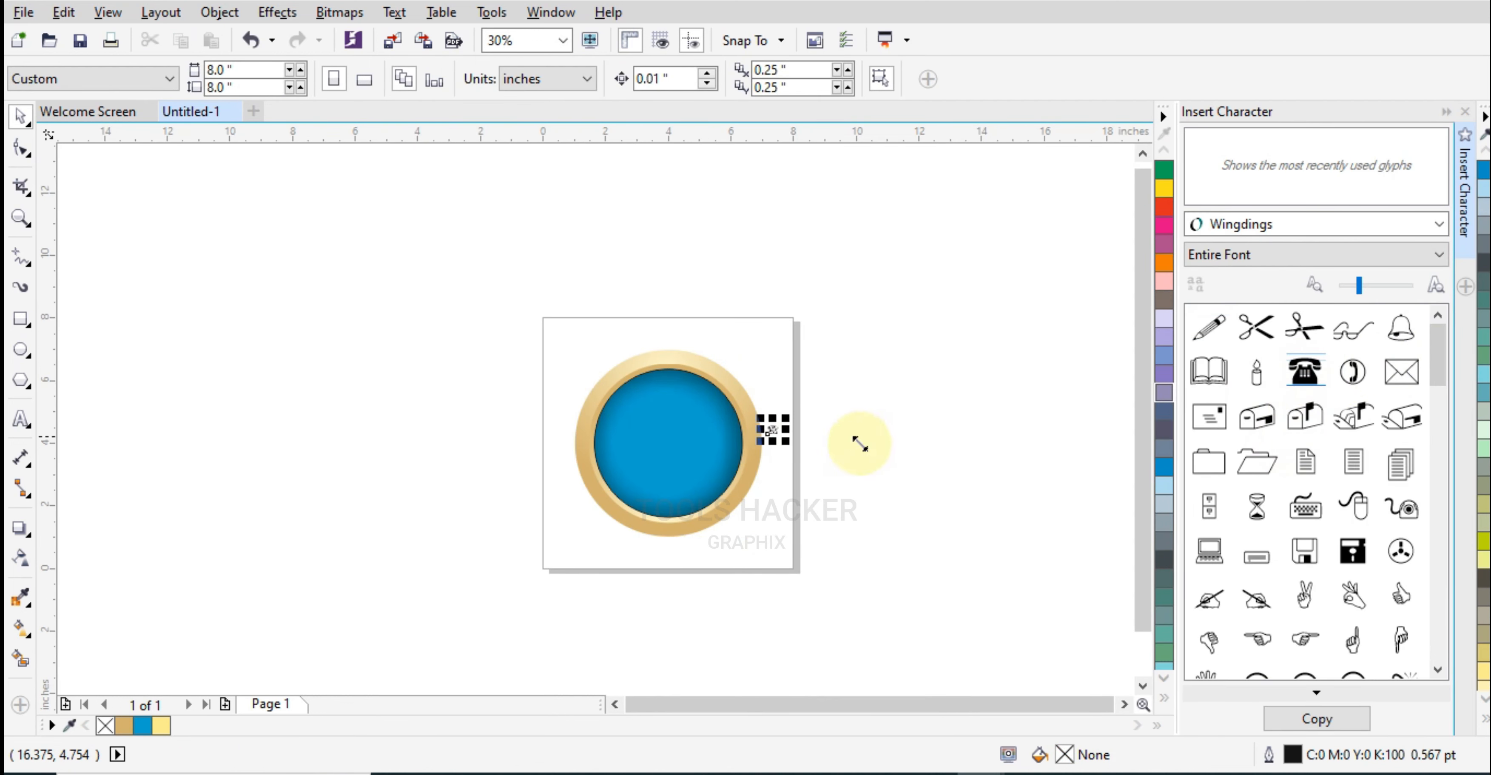
{"action": "left_click", "coordinate": [1445, 112]}
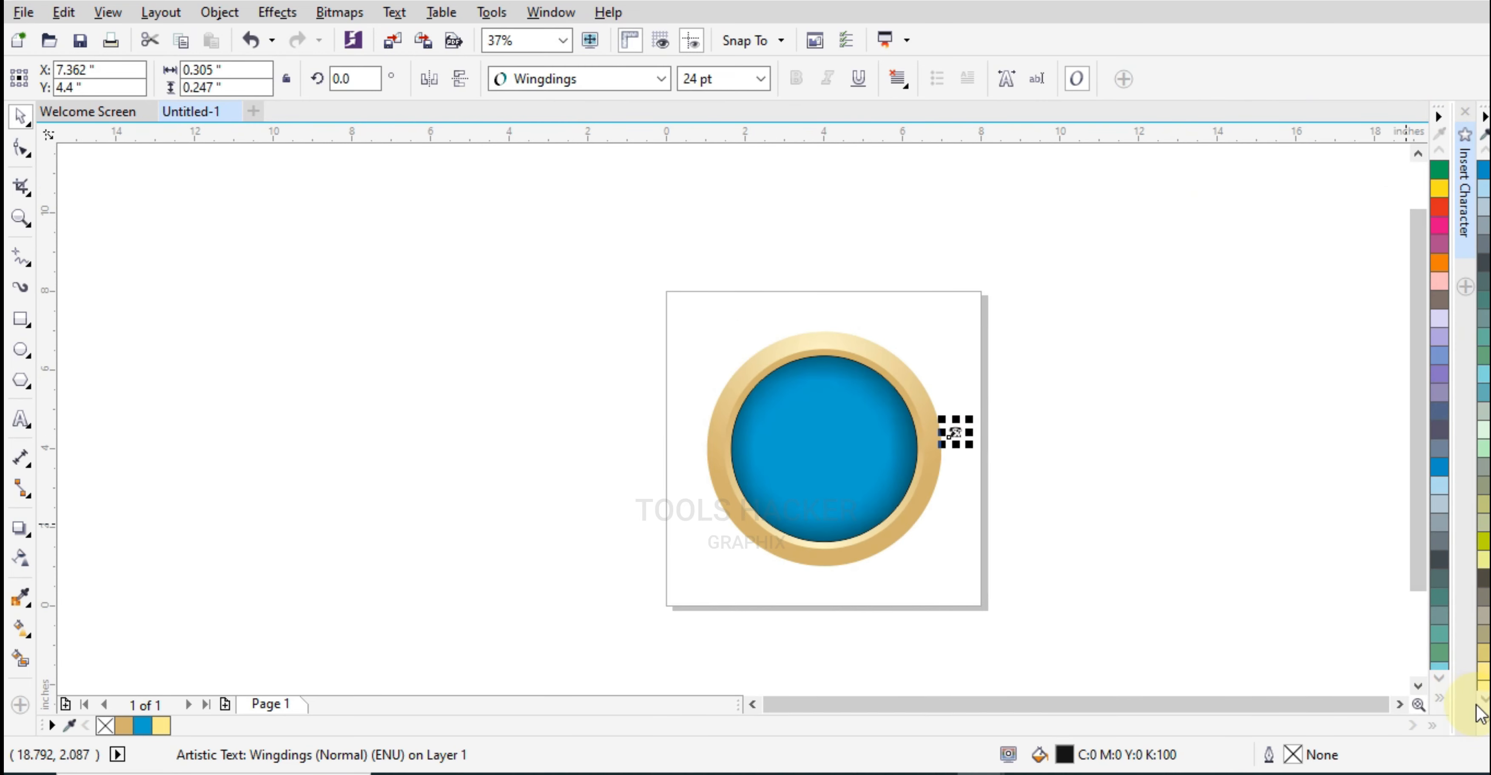
Step: Fill the telephone with white, centre it on the badge and enlarge it to about 2.86 by 2.32 inches
{"action": "left_click", "coordinate": [1483, 723]}
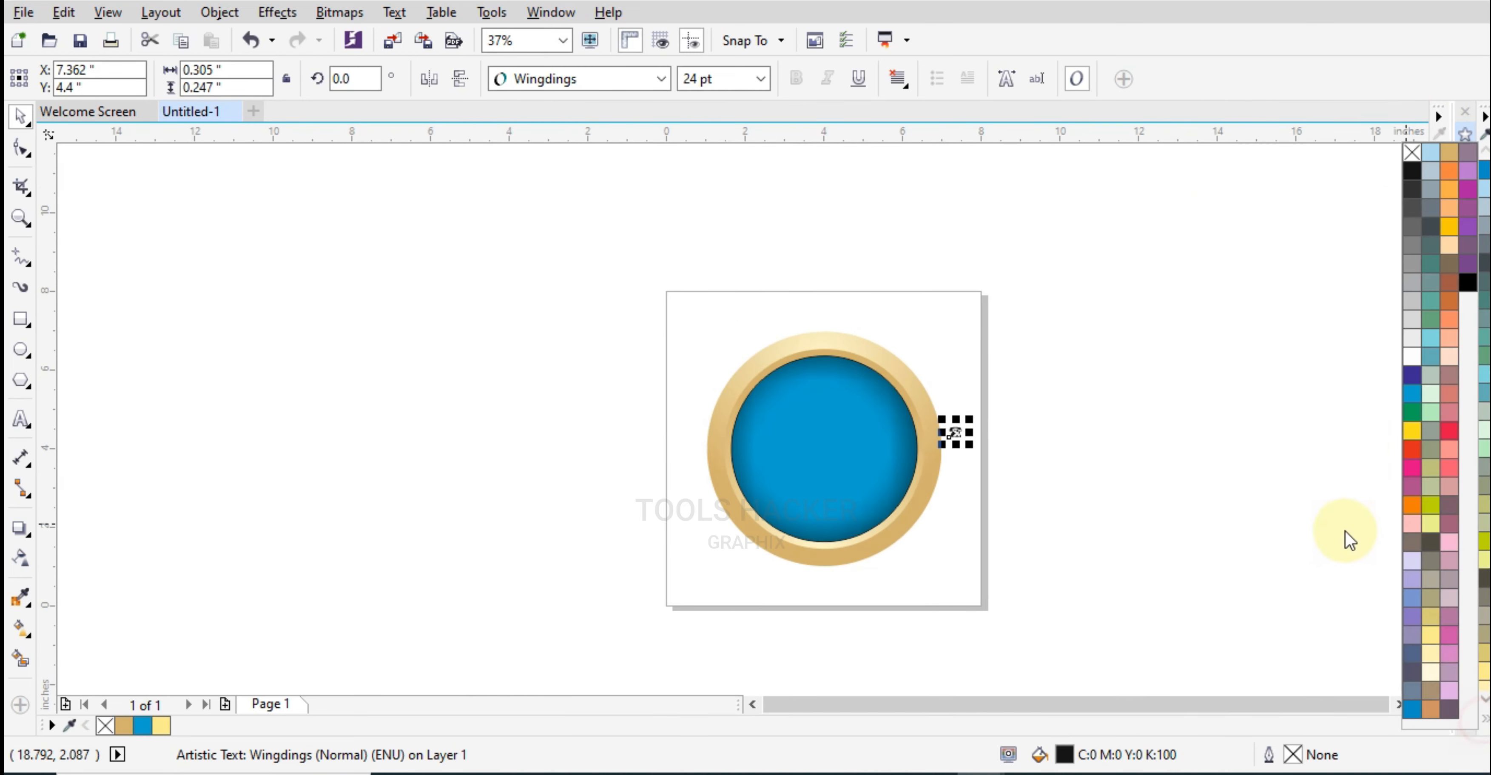
{"action": "left_click", "coordinate": [1411, 360]}
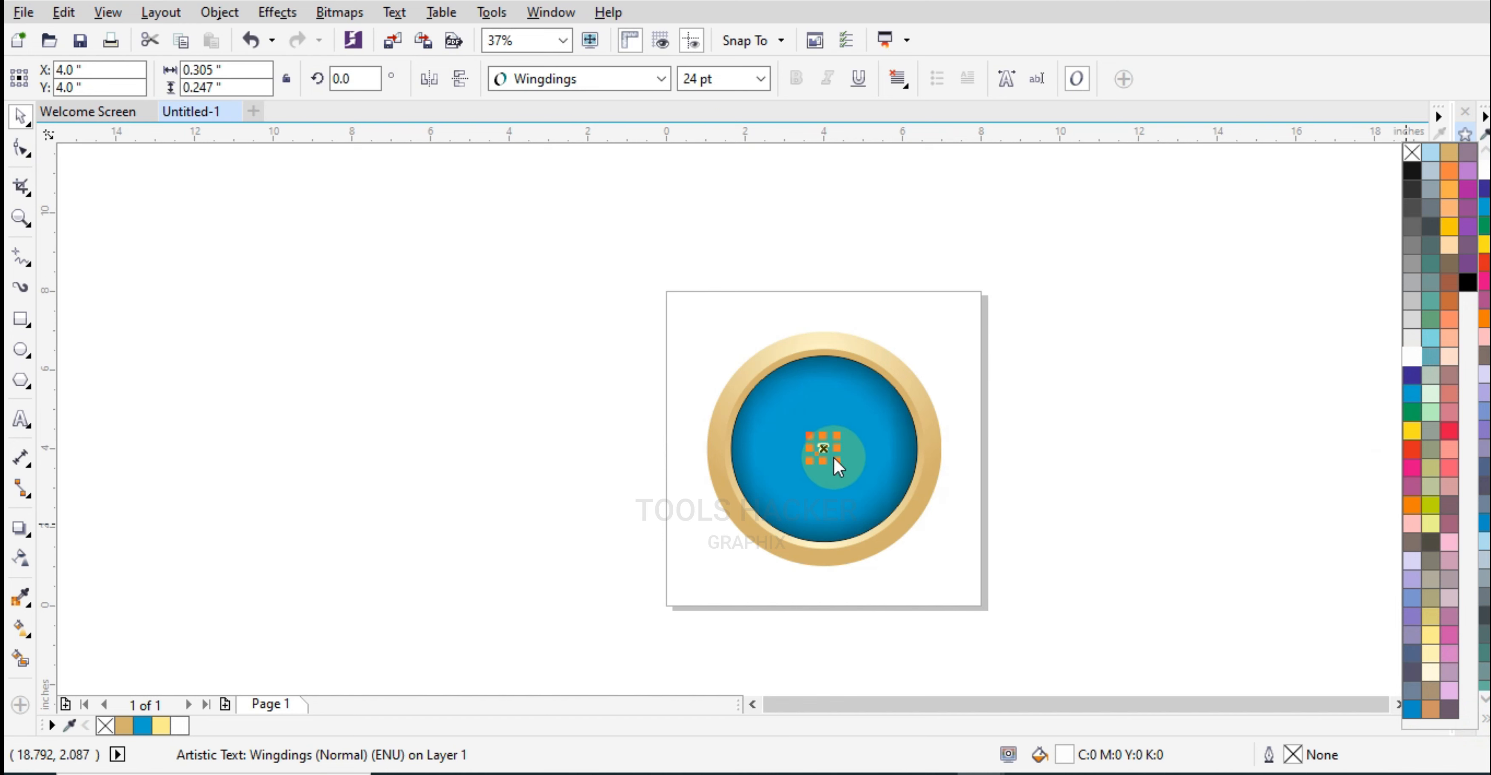
{"action": "left_click_drag", "start_coordinate": [837, 461], "coordinate": [897, 515]}
{"action": "scroll", "coordinate": [860, 451], "scroll_direction": "up", "scroll_amount": 2}
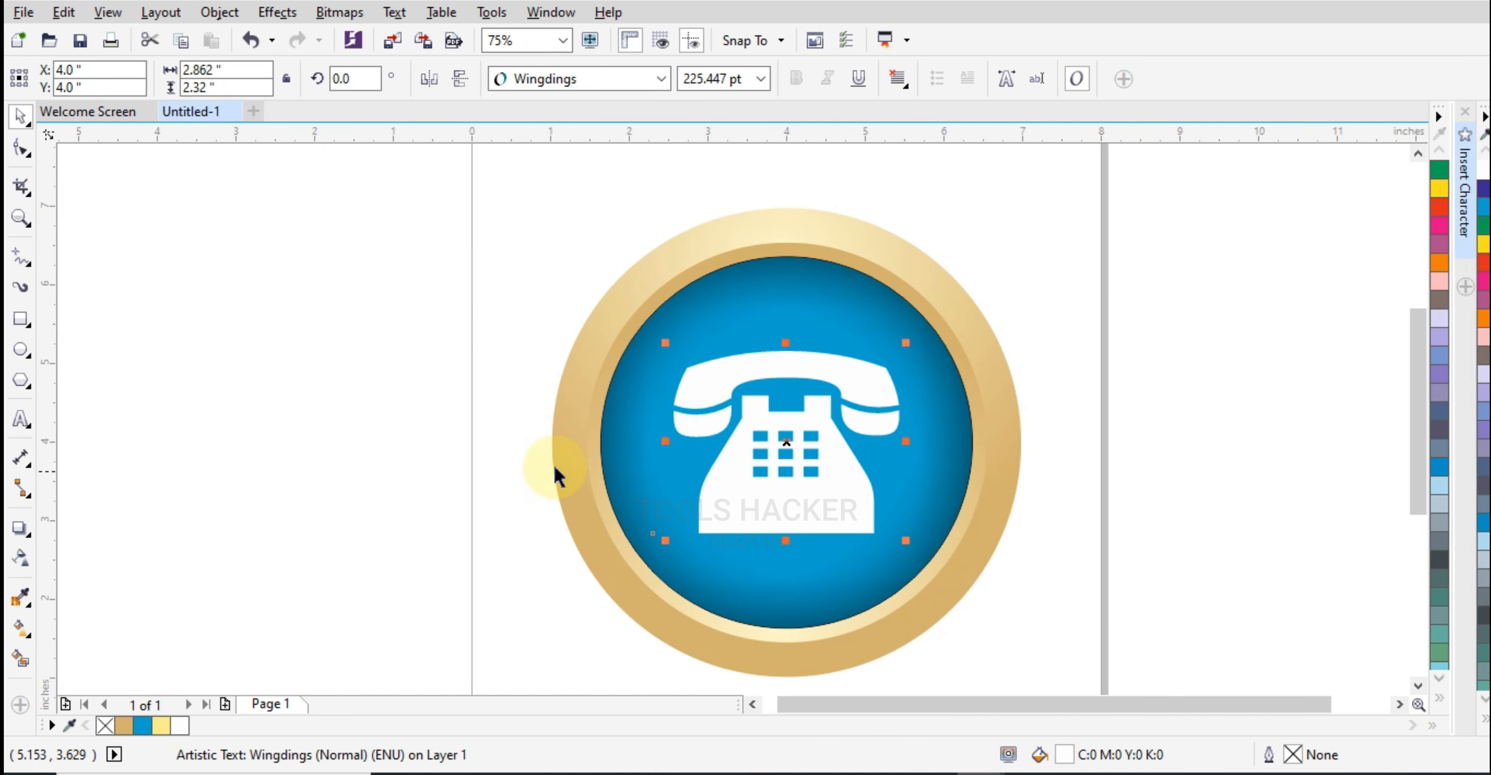
Step: Give the telephone a drop shadow centred directly behind it, with feathering set to 75
{"action": "left_click", "coordinate": [28, 531]}
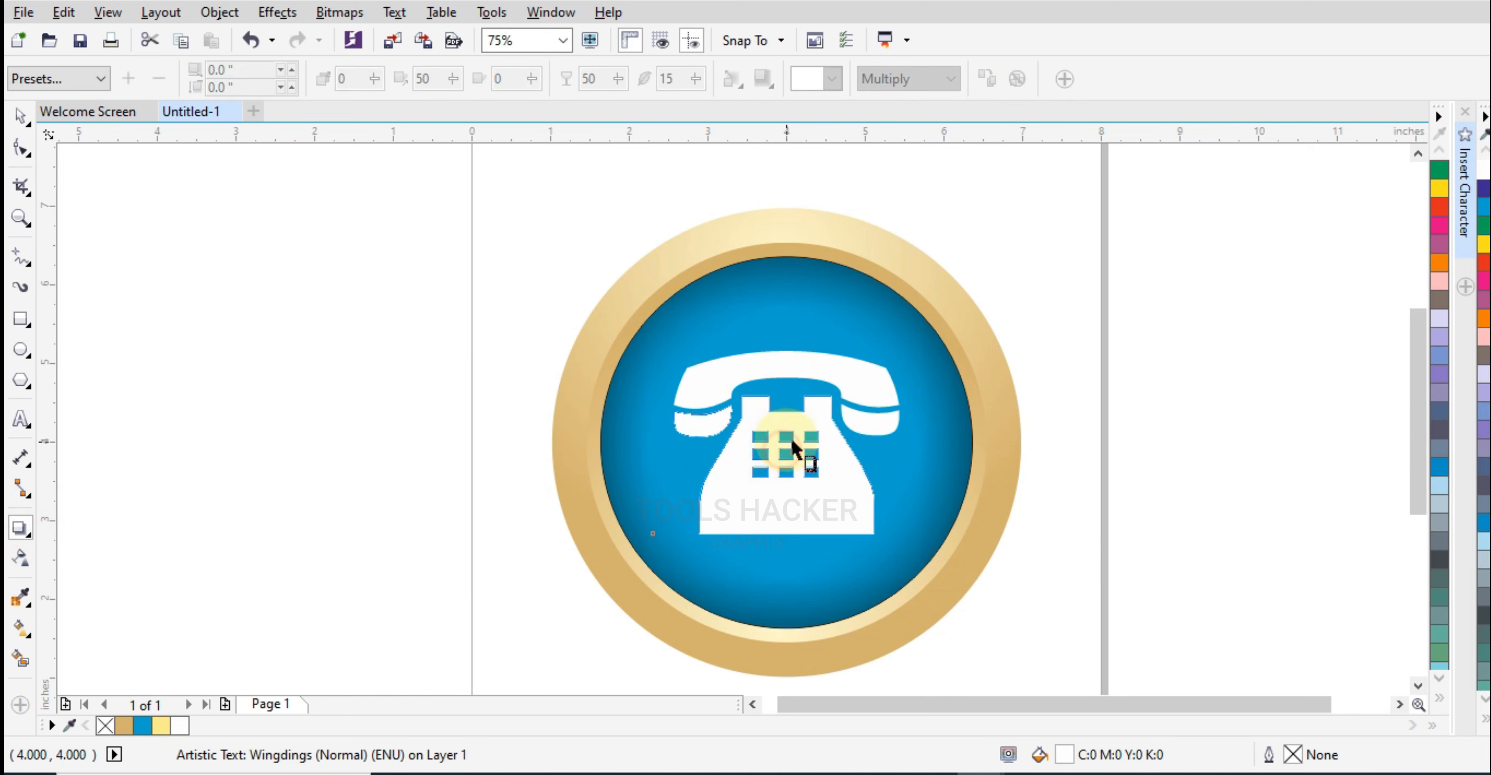
{"action": "left_click_drag", "start_coordinate": [769, 442], "coordinate": [785, 440]}
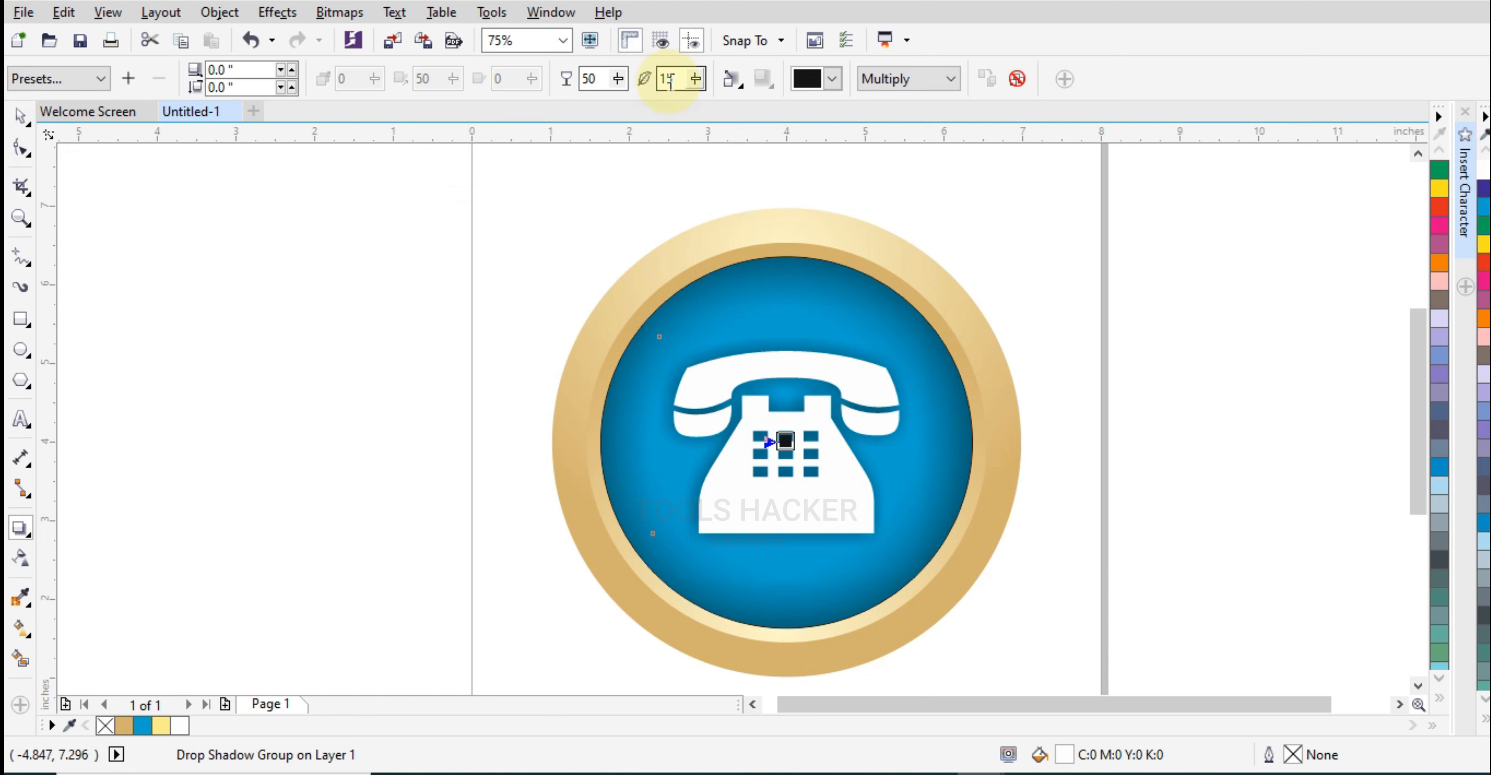
{"action": "key", "text": "Return"}
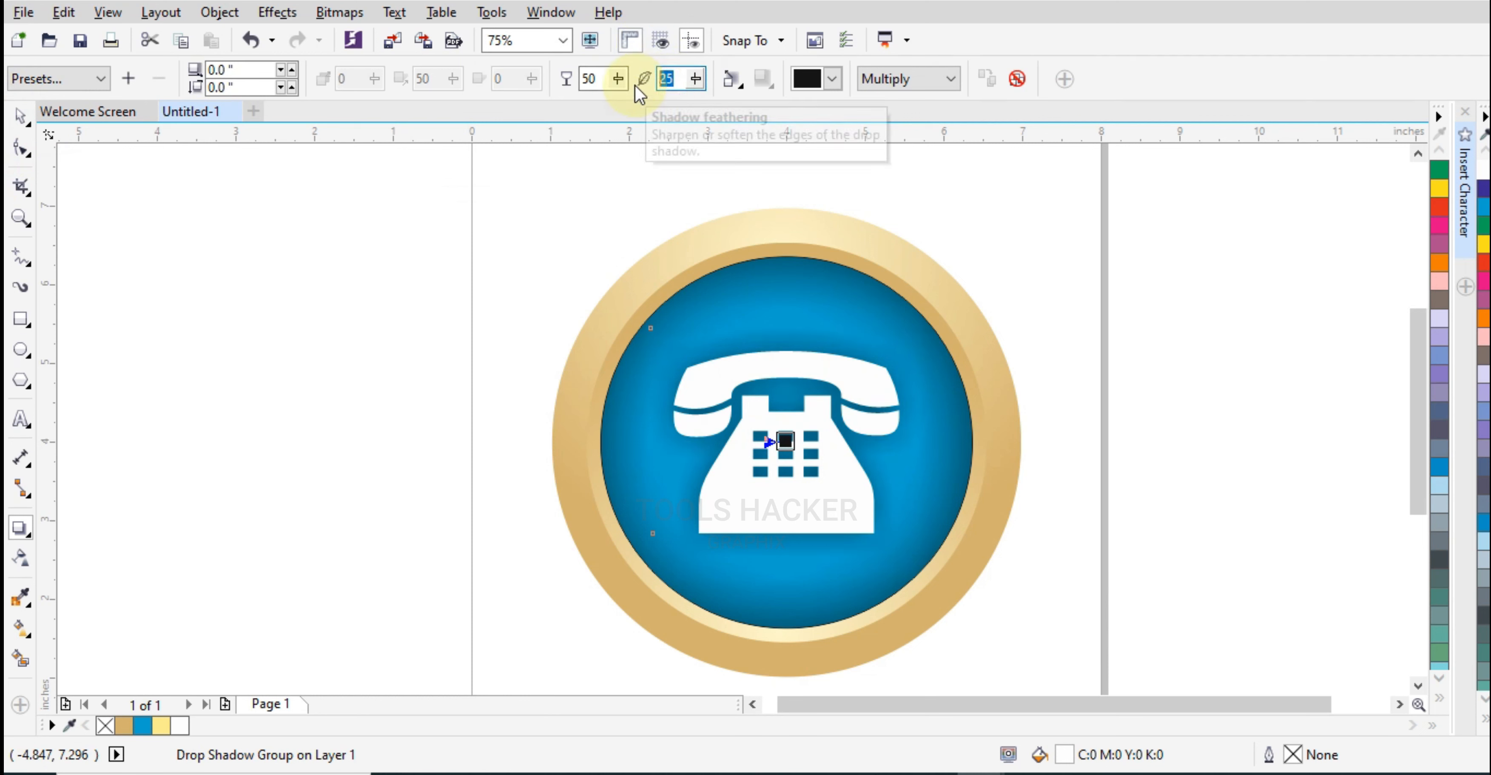
{"action": "type", "text": "75"}
{"action": "key", "text": "Return"}
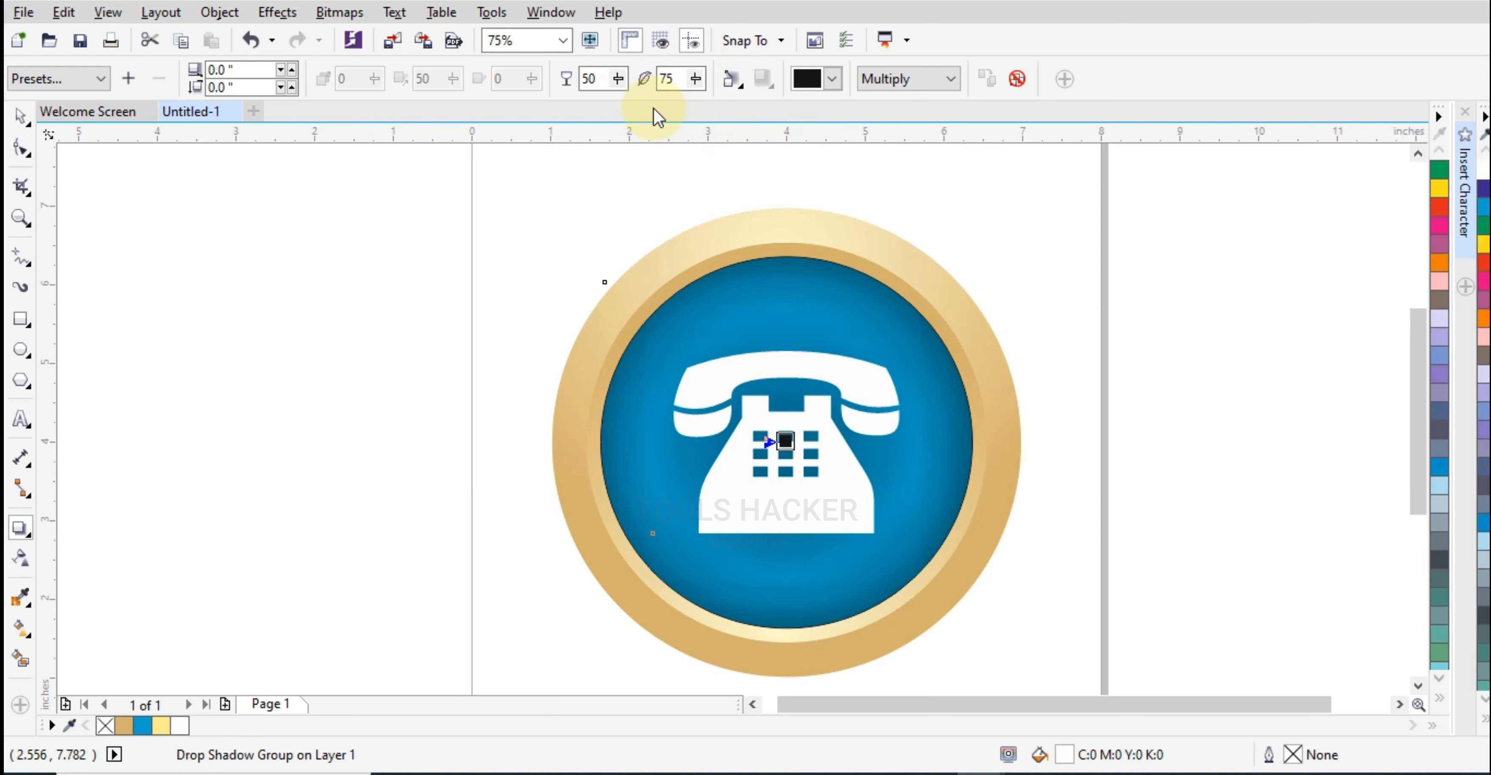
Step: Set the telephone's drop shadow opacity to 25
{"action": "left_click_drag", "start_coordinate": [617, 79], "coordinate": [547, 80]}
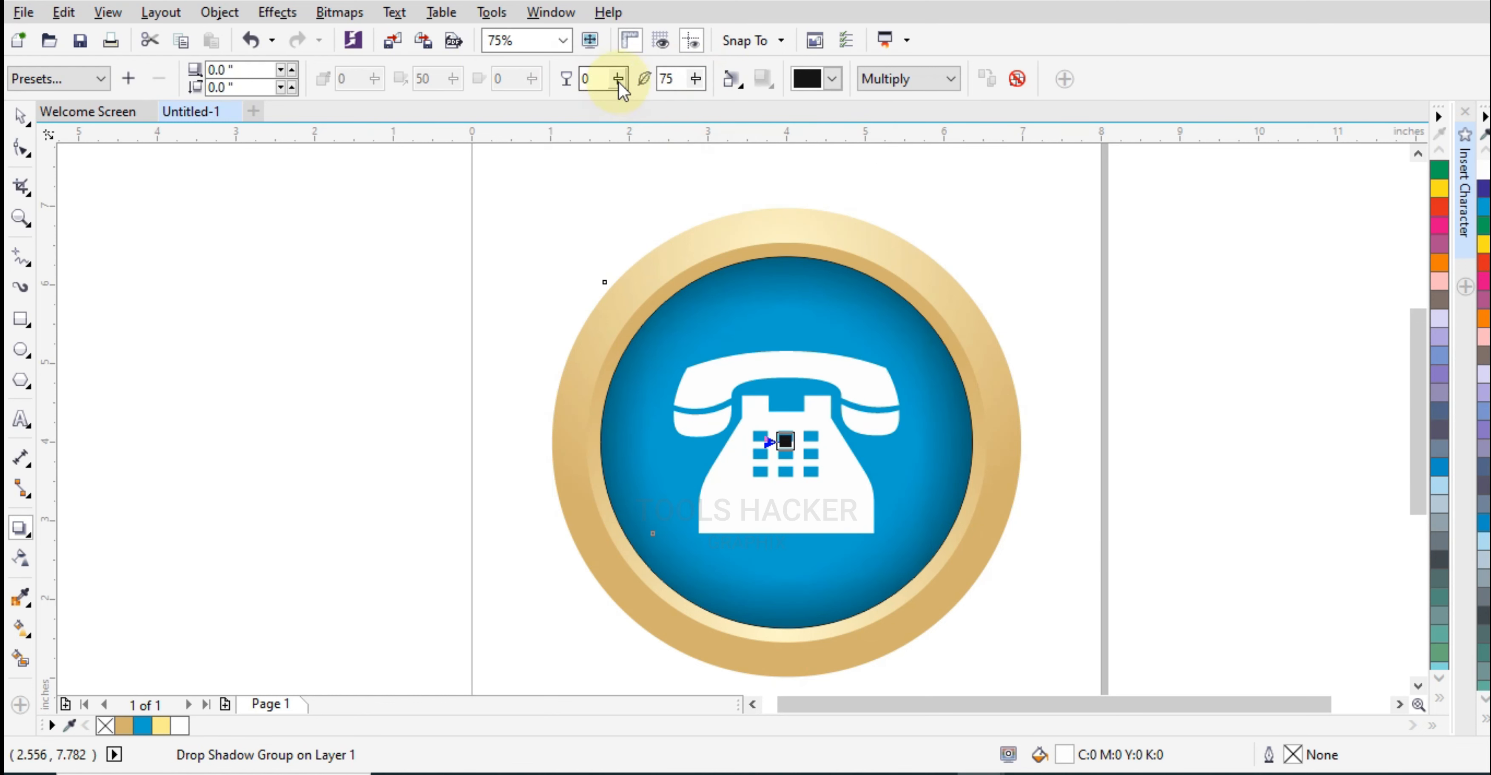
{"action": "double_click", "coordinate": [590, 79]}
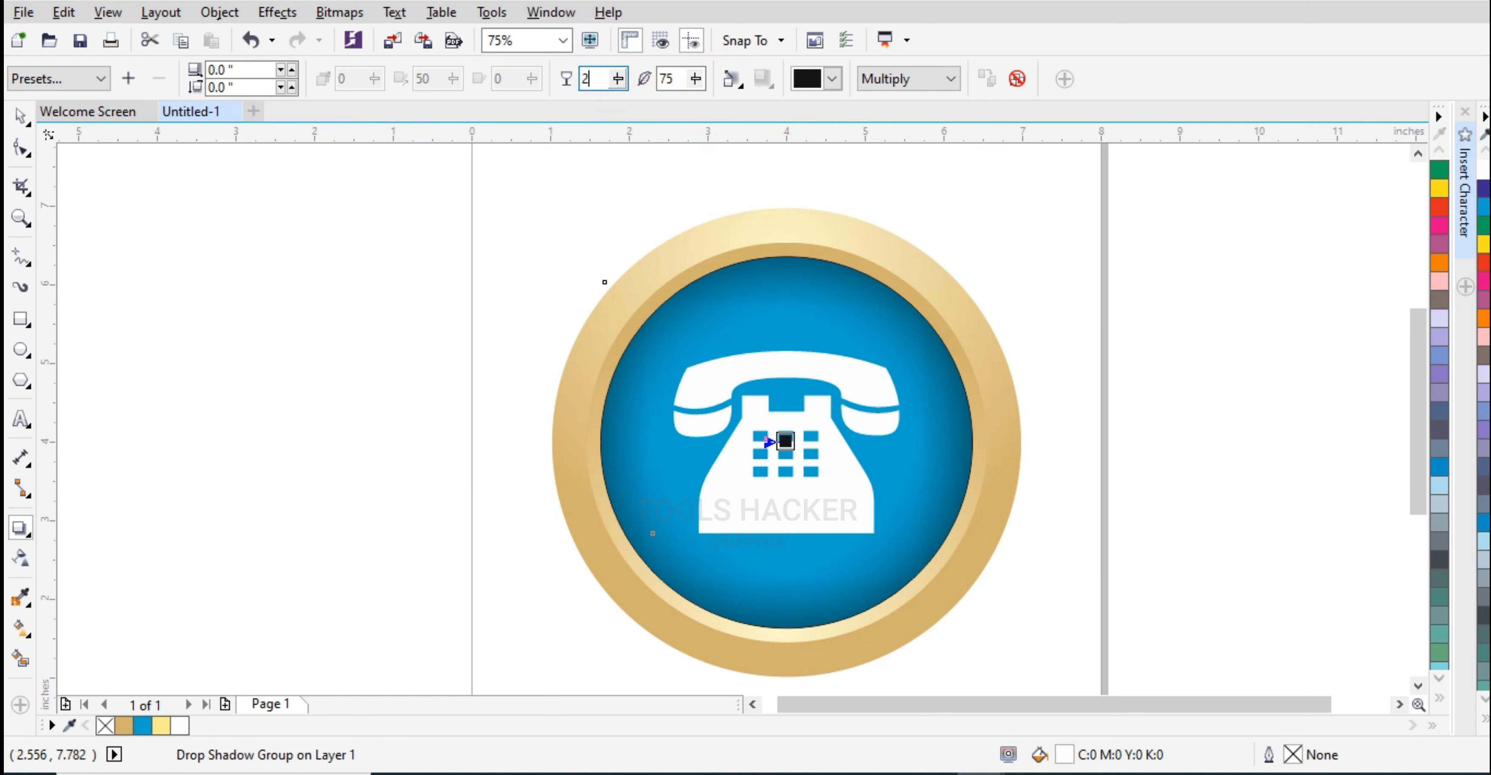
{"action": "type", "text": "25"}
{"action": "key", "text": "Return"}
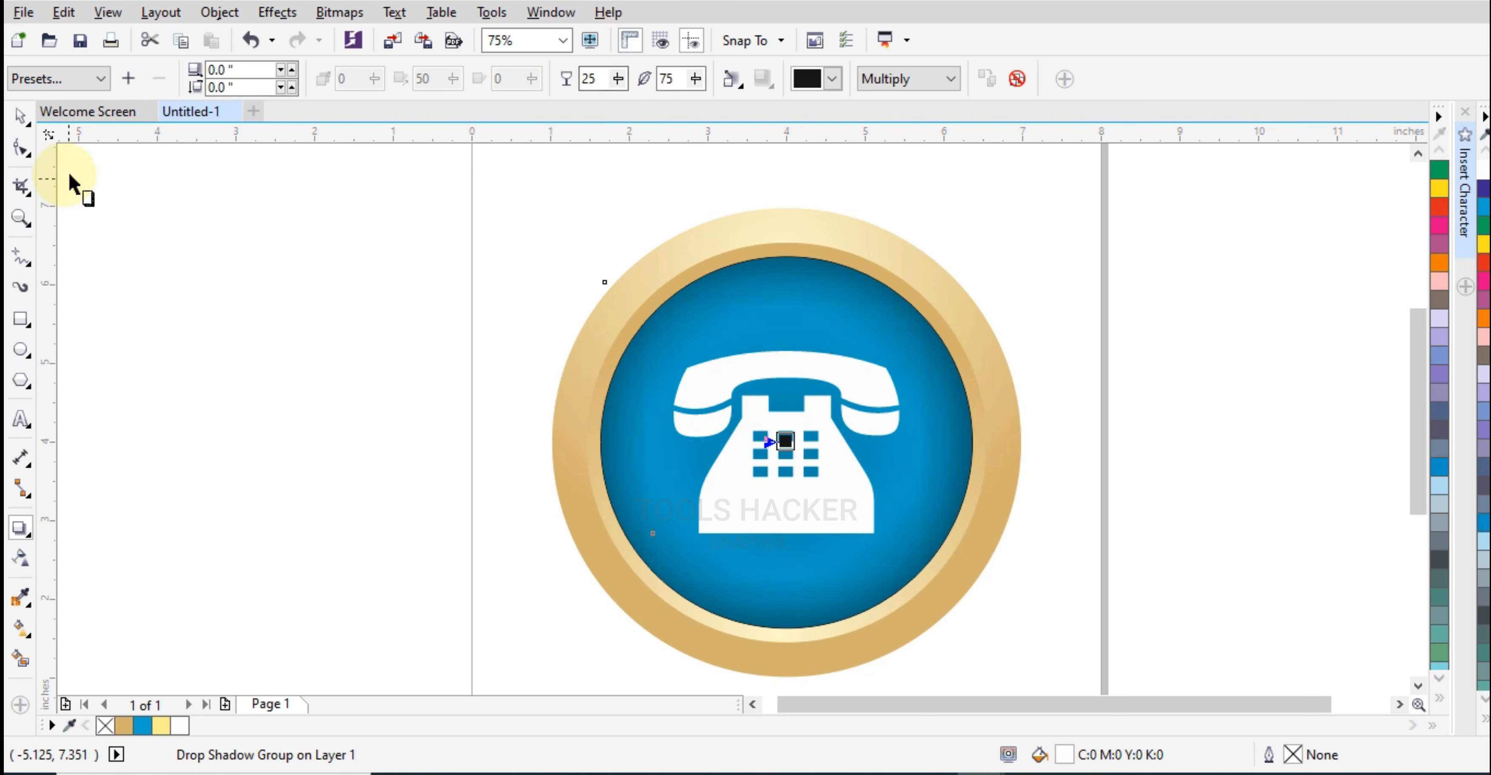
{"action": "left_click", "coordinate": [23, 118]}
{"action": "left_click", "coordinate": [133, 183]}
Step: Draw a flat ellipse about 5.92 by 0.75 inches across the badge's bottom edge, filled black without an outline
{"action": "scroll", "coordinate": [1011, 480], "scroll_direction": "down", "scroll_amount": 1}
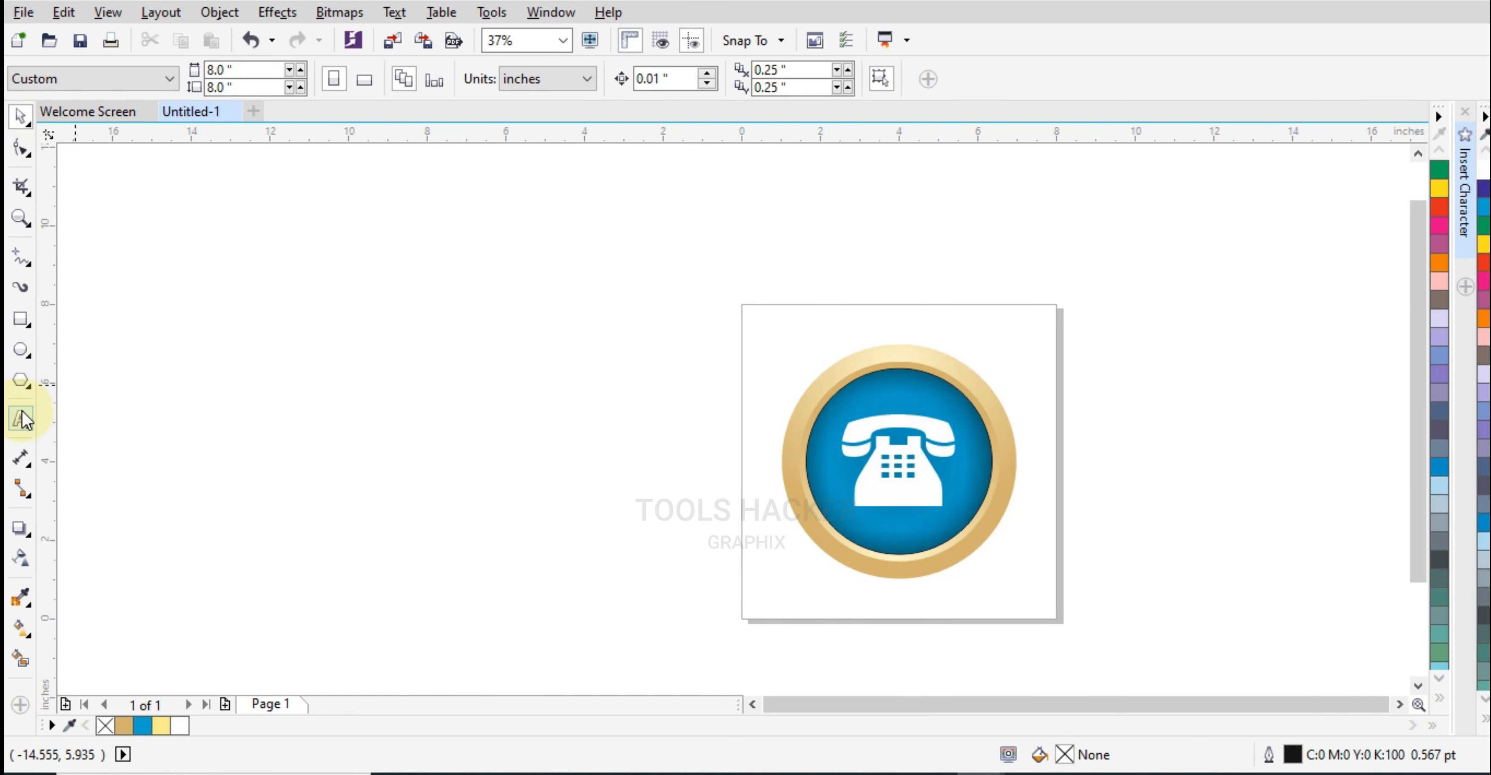
{"action": "left_click", "coordinate": [22, 354]}
{"action": "left_click_drag", "start_coordinate": [801, 562], "coordinate": [1035, 592]}
{"action": "left_click", "coordinate": [1483, 717]}
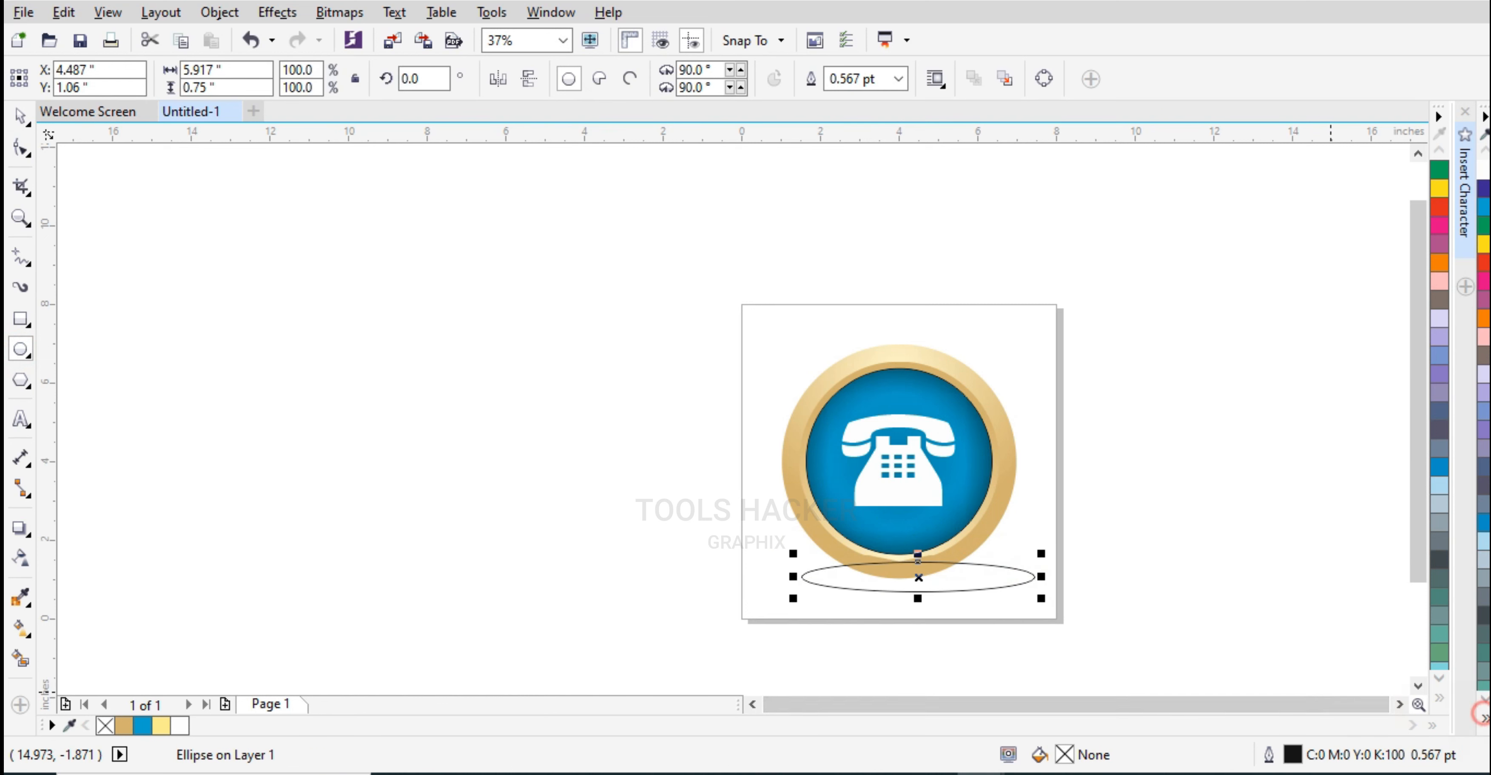
{"action": "left_click", "coordinate": [1465, 281]}
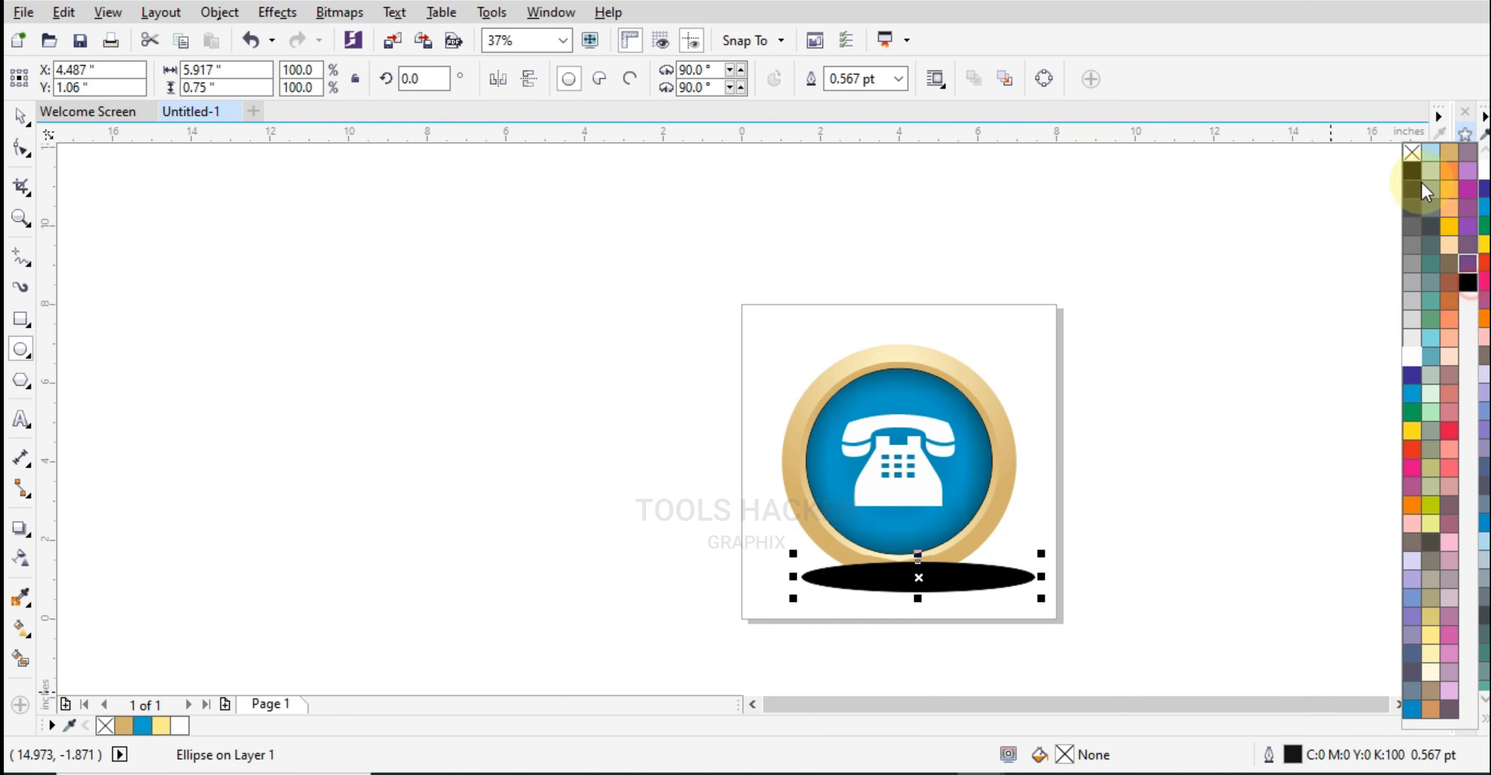
{"action": "right_click", "coordinate": [1412, 152]}
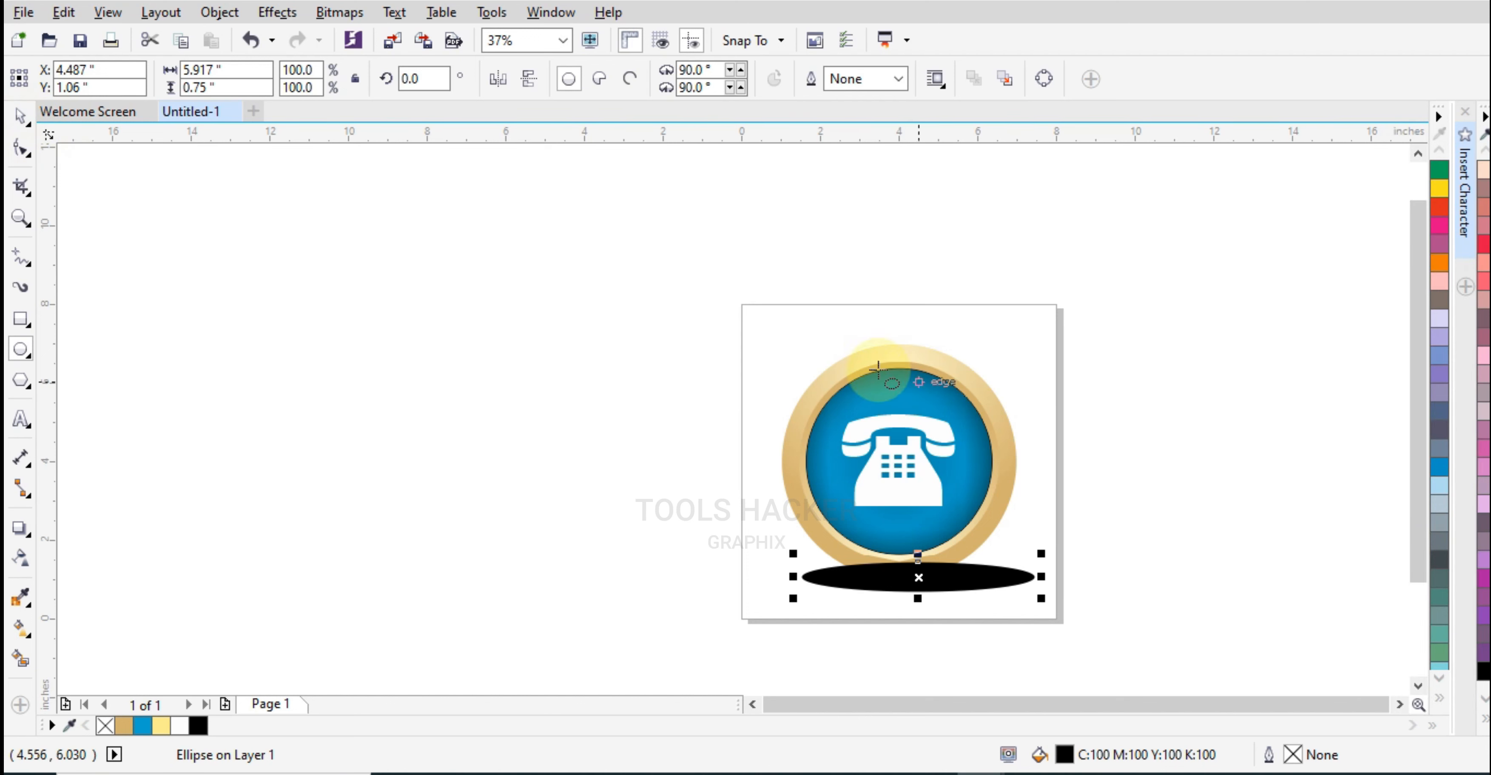
Step: Centre the black ellipse horizontally on the outer gold circle
{"action": "left_click", "coordinate": [23, 113]}
{"action": "left_click", "coordinate": [891, 348], "text": "shift"}
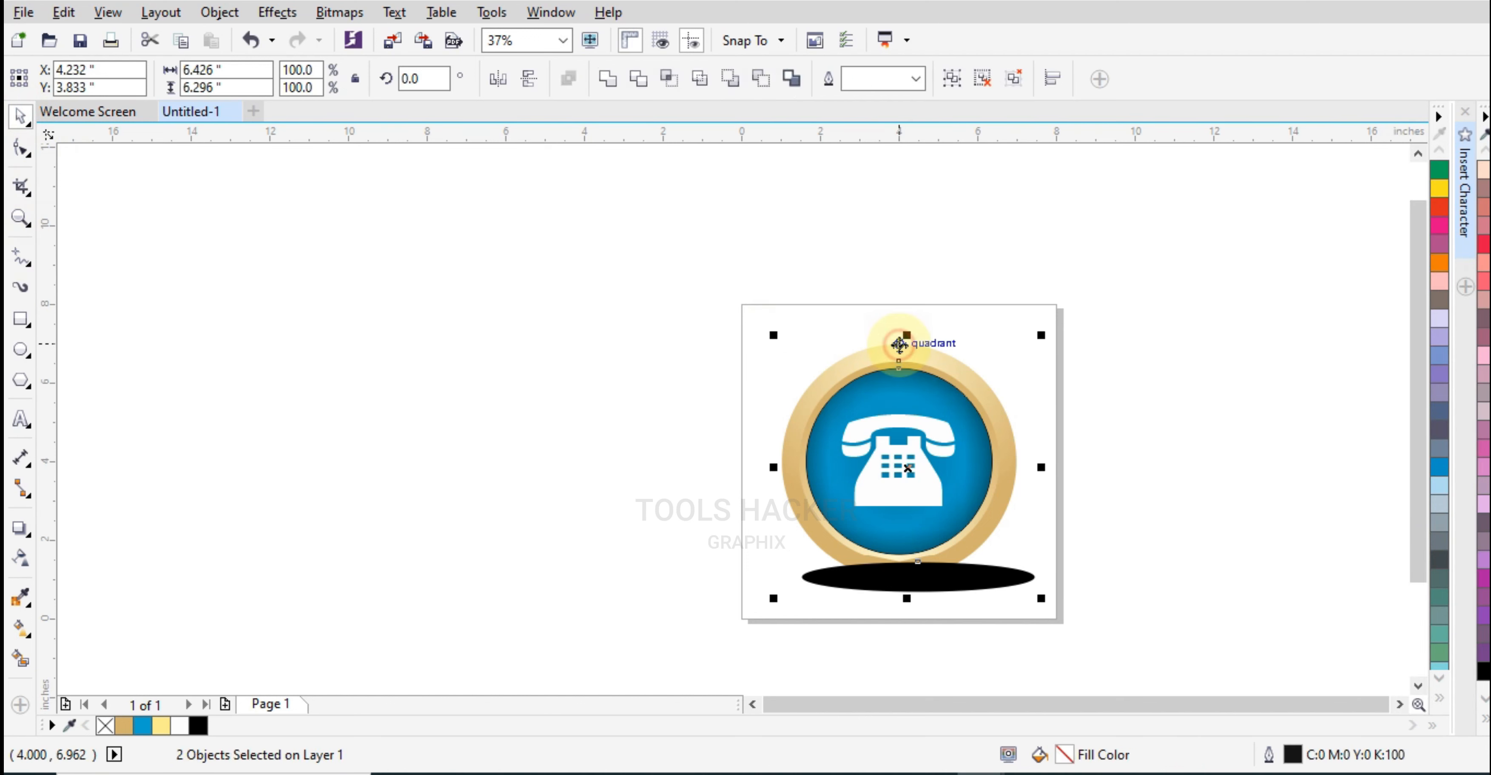
{"action": "left_click", "coordinate": [531, 414]}
Step: Apply an elliptical fountain transparency to the black ellipse so it fades out towards its edges
{"action": "left_click", "coordinate": [817, 573]}
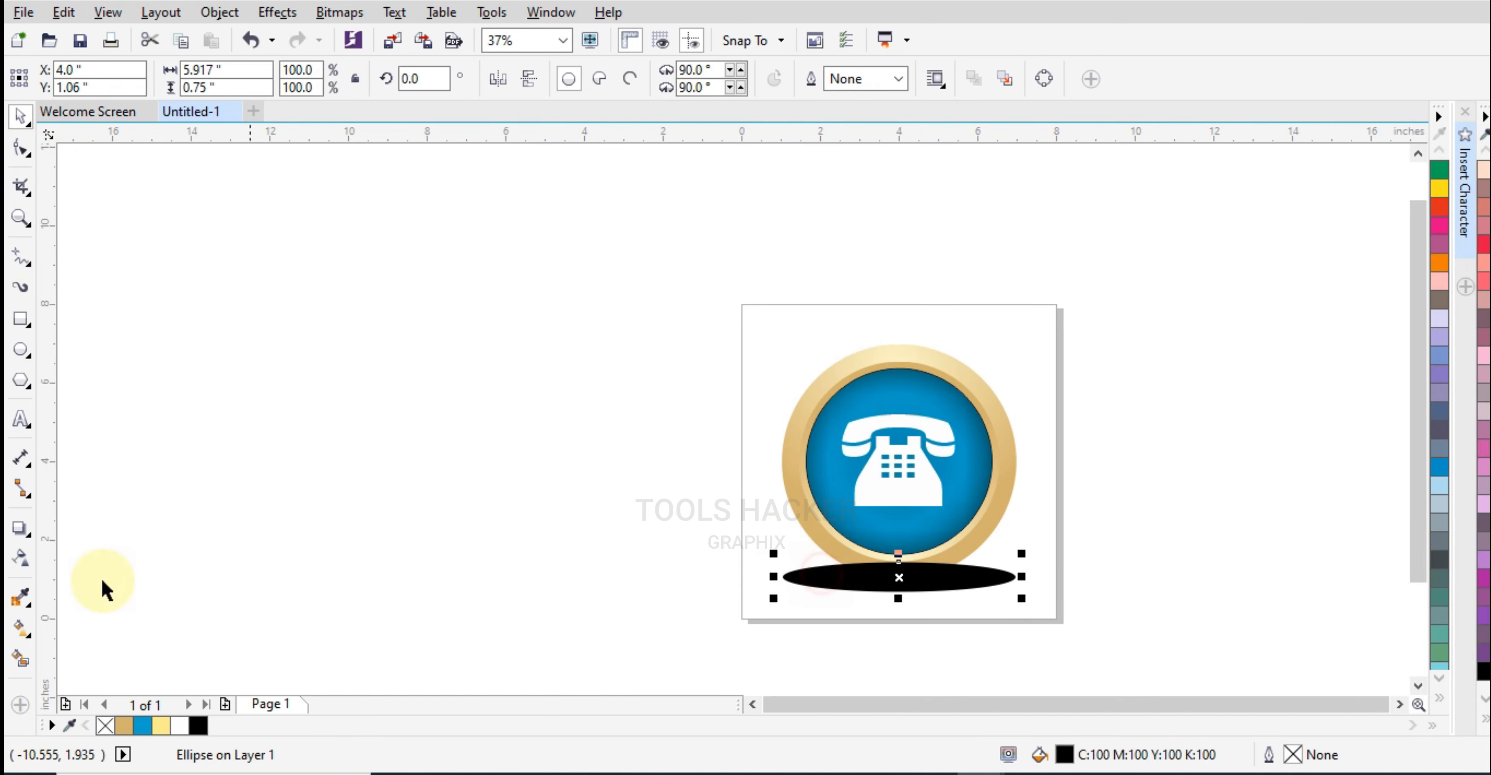
{"action": "left_click", "coordinate": [20, 557]}
{"action": "left_click", "coordinate": [80, 79]}
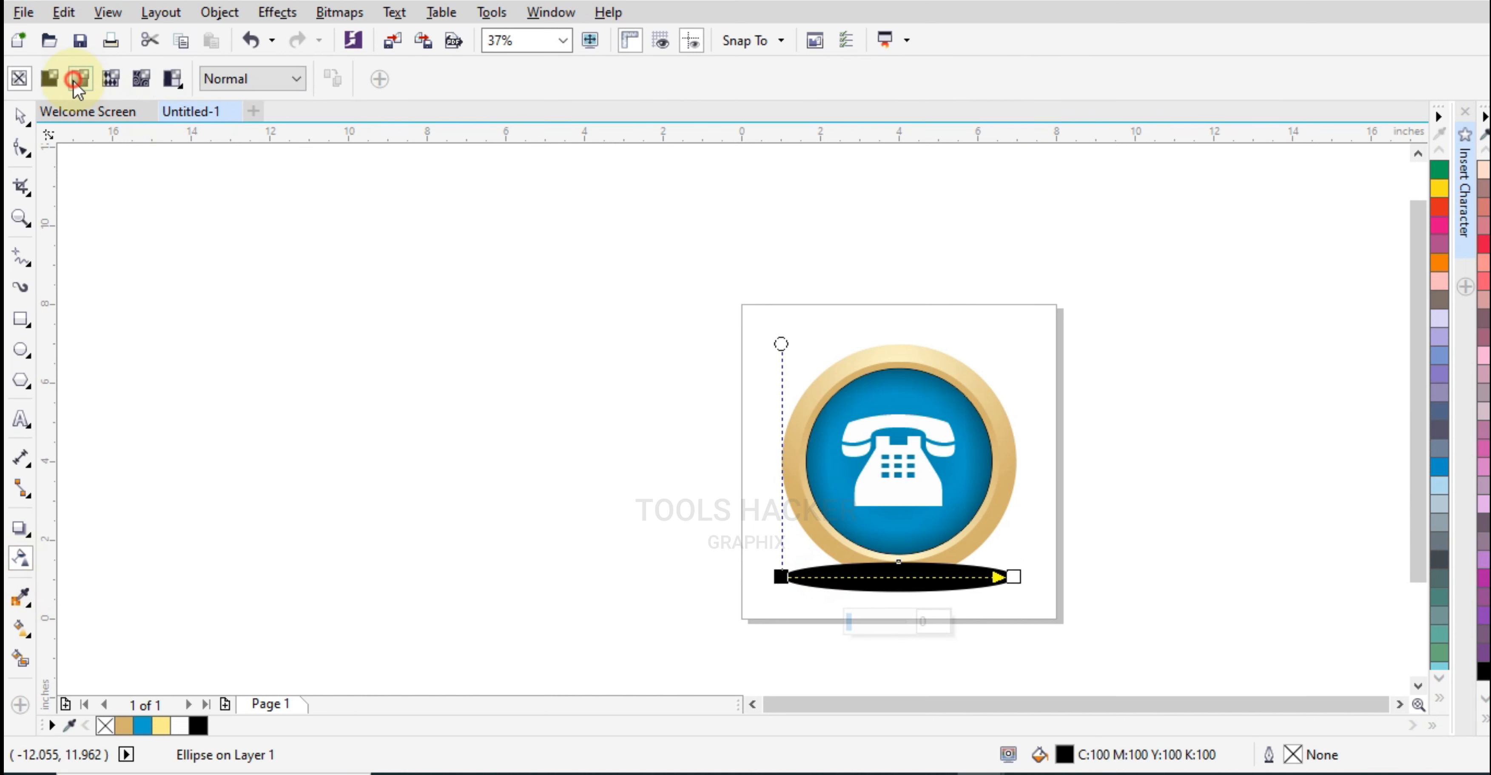
{"action": "left_click", "coordinate": [426, 80]}
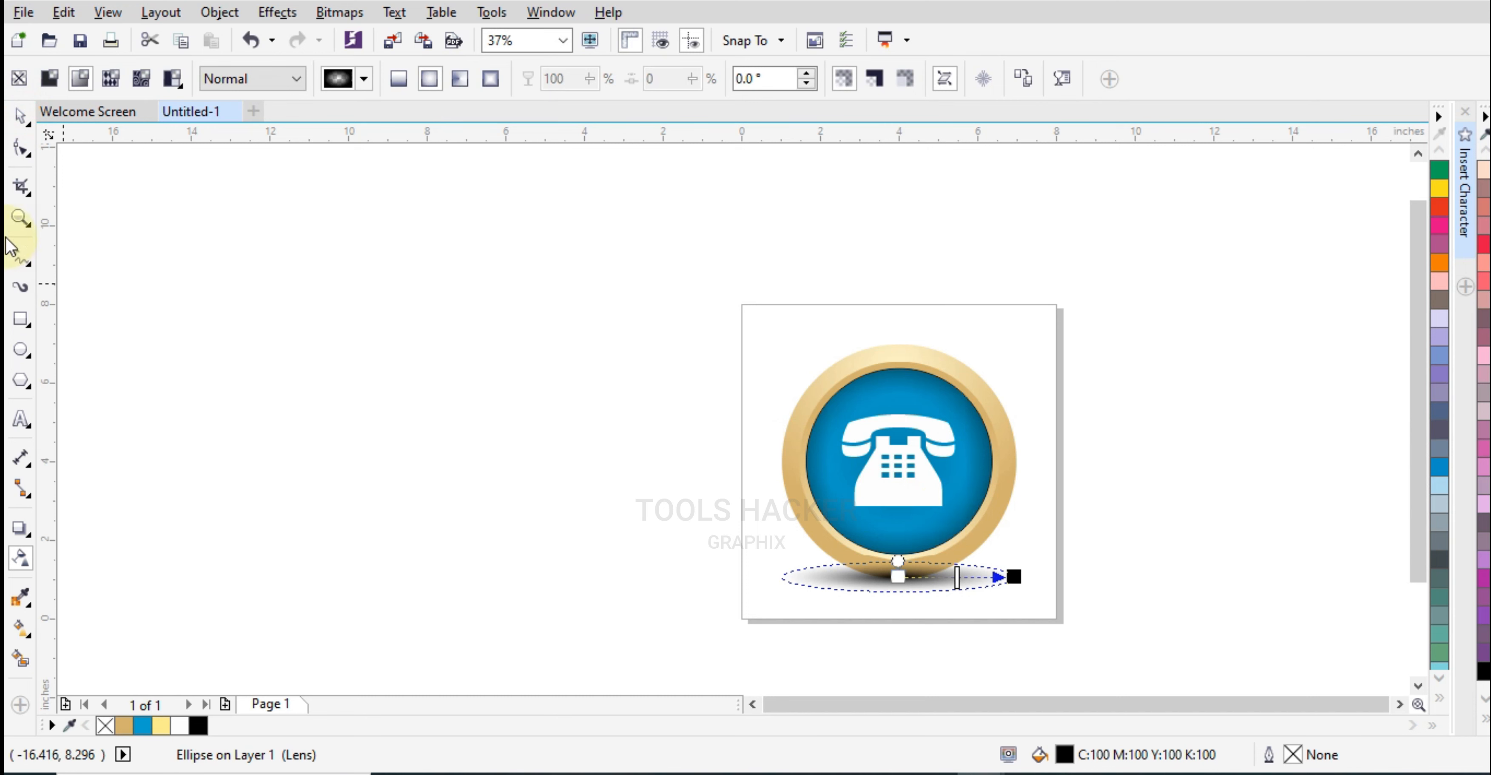
Step: Send the faded ellipse behind the badge and nudge it down to Y 0.99 inches
{"action": "left_click", "coordinate": [19, 119]}
{"action": "scroll", "coordinate": [764, 502], "scroll_direction": "up", "scroll_amount": 2}
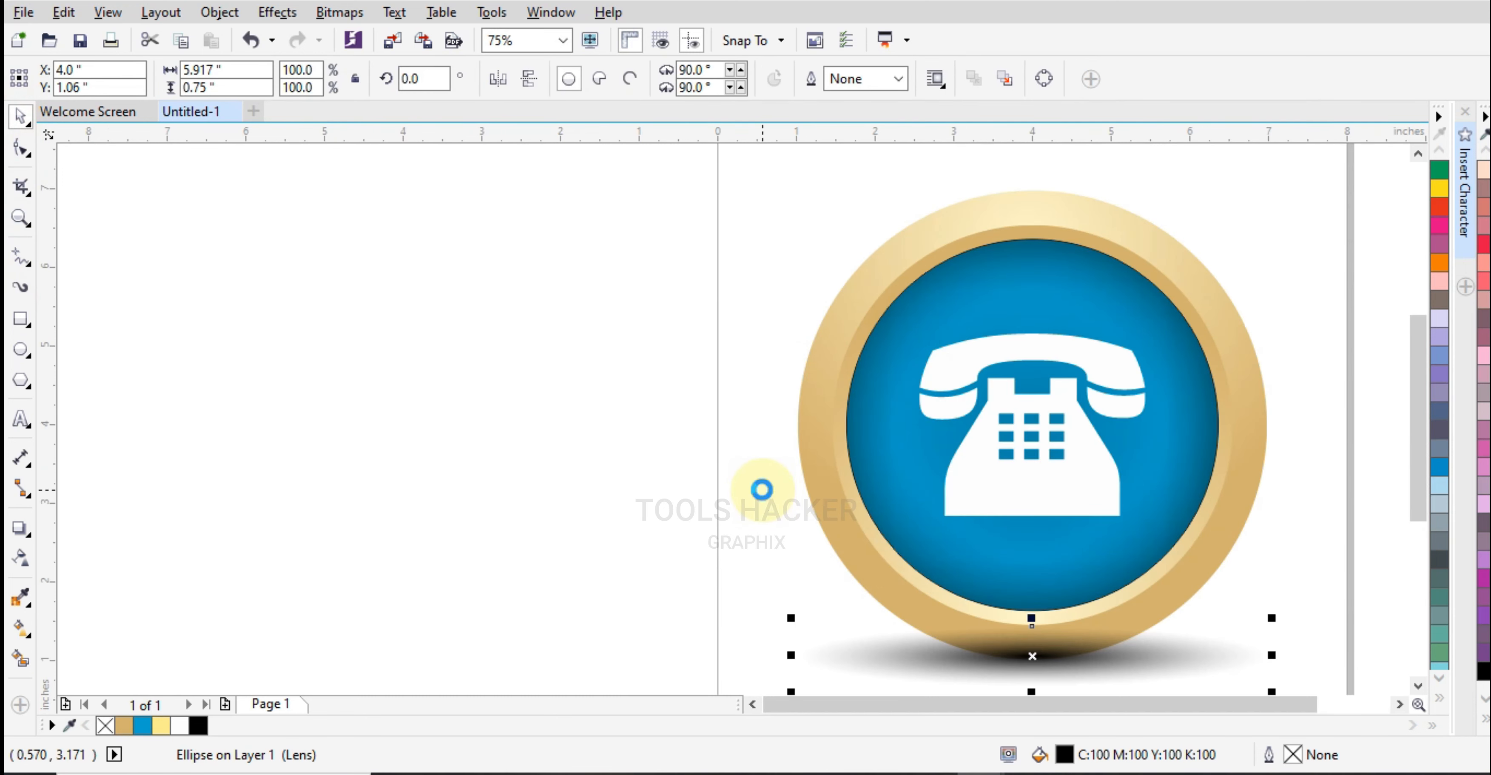
{"action": "key", "text": "Down"}
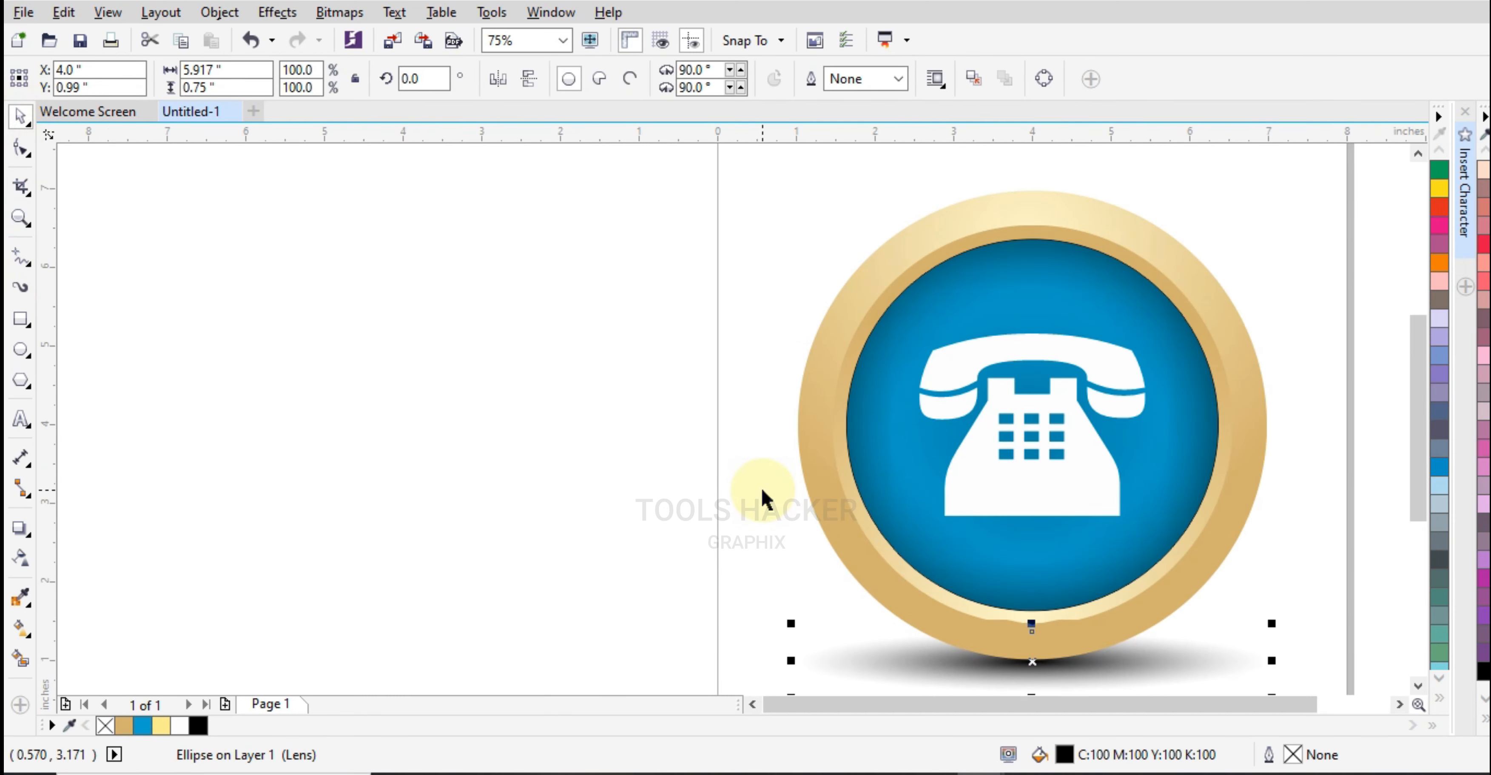
{"action": "scroll", "coordinate": [641, 524], "scroll_direction": "down", "scroll_amount": 2}
{"action": "left_click", "coordinate": [625, 530]}
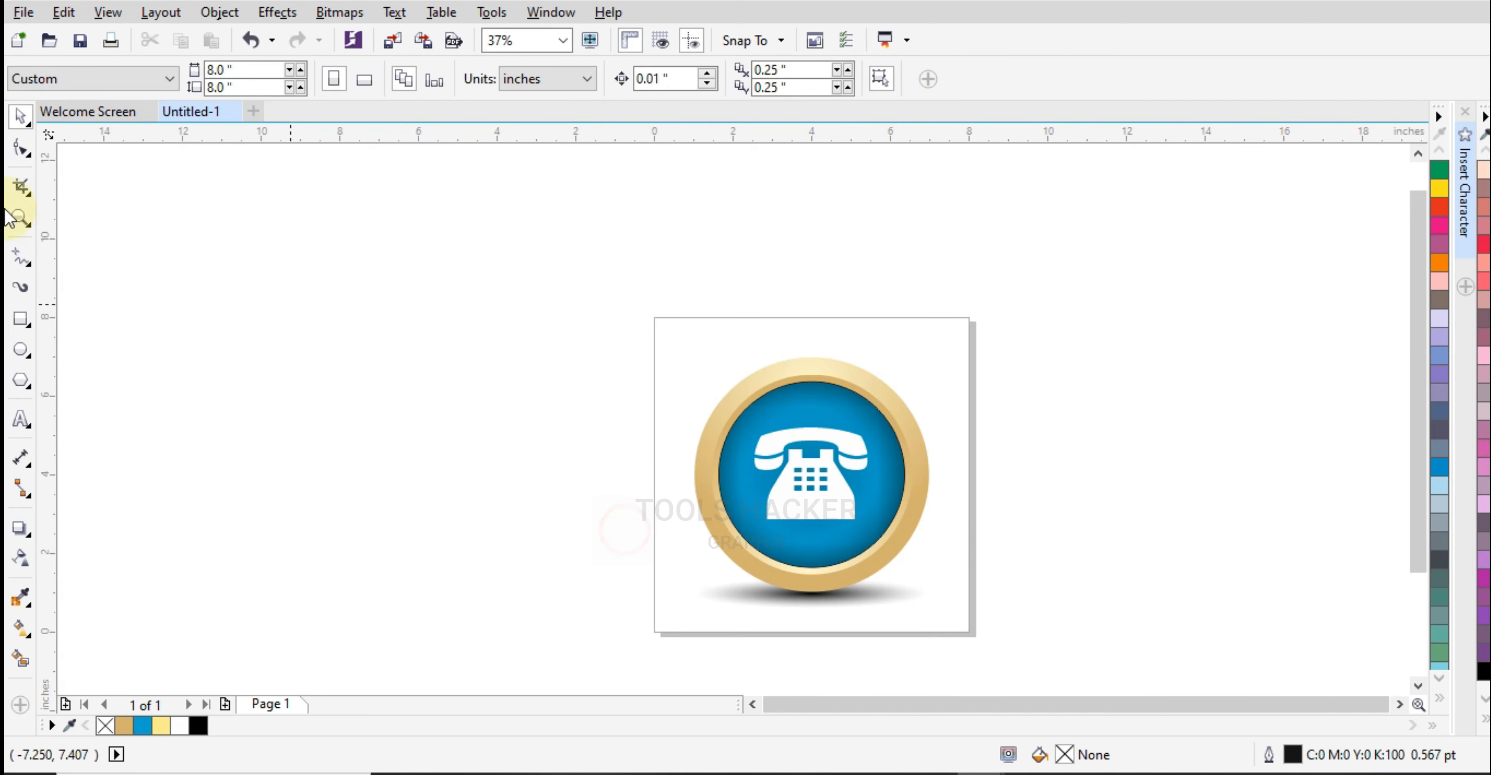
Step: Examine the finished telephone badge and its ground shadow up close and in a full-screen preview
{"action": "left_click", "coordinate": [21, 223]}
{"action": "left_click_drag", "start_coordinate": [640, 293], "coordinate": [984, 644]}
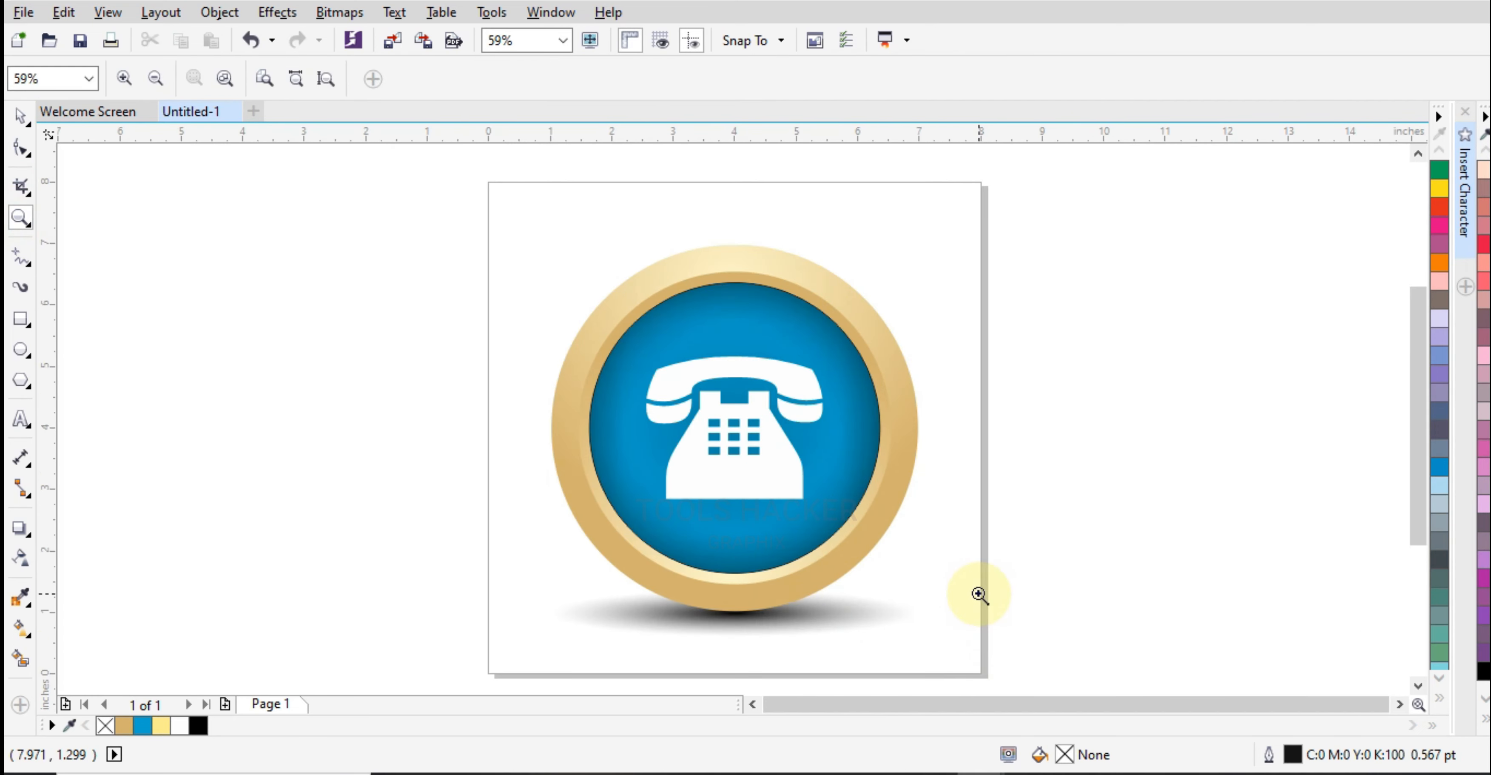
{"action": "key", "text": "F9"}
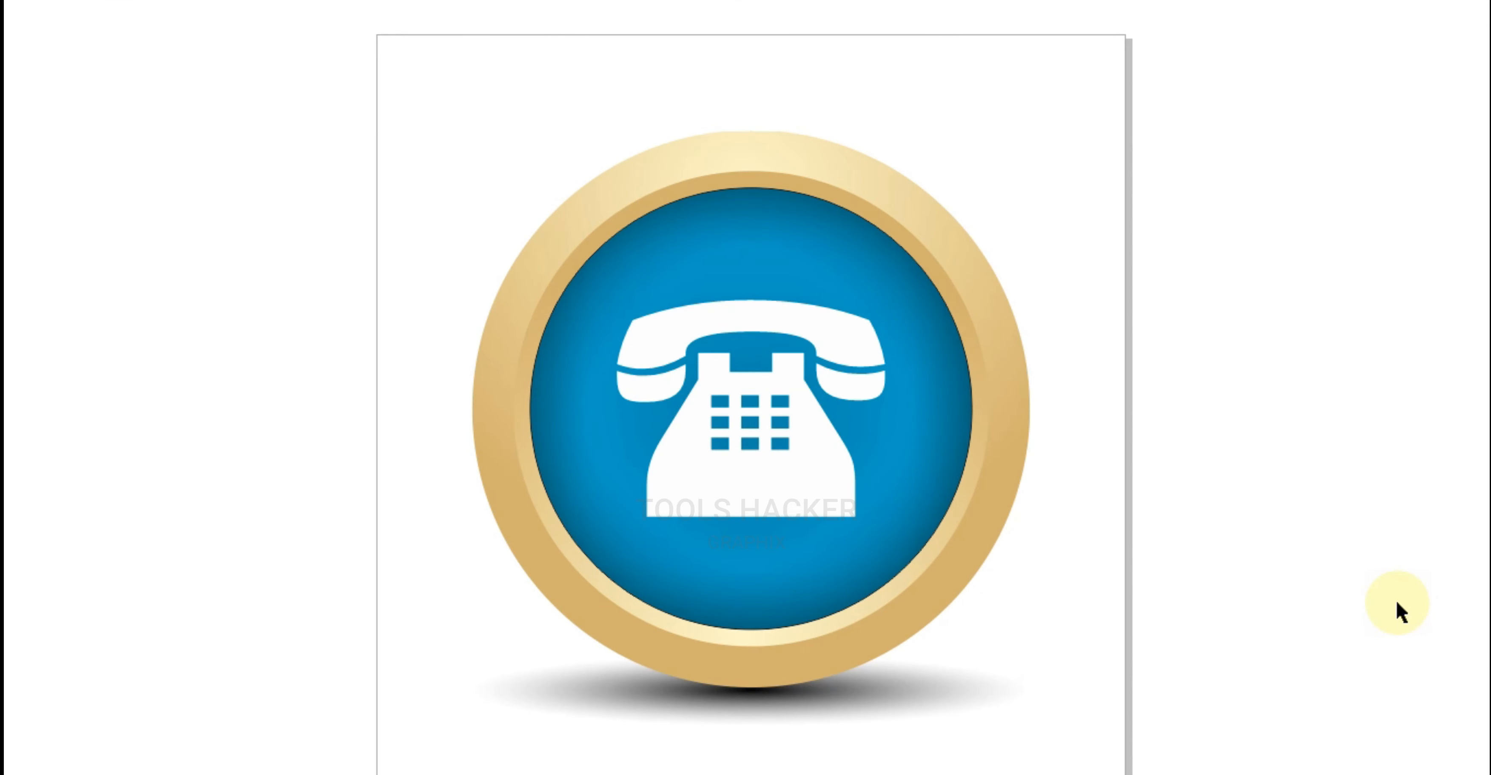
{"action": "key", "text": "F9"}
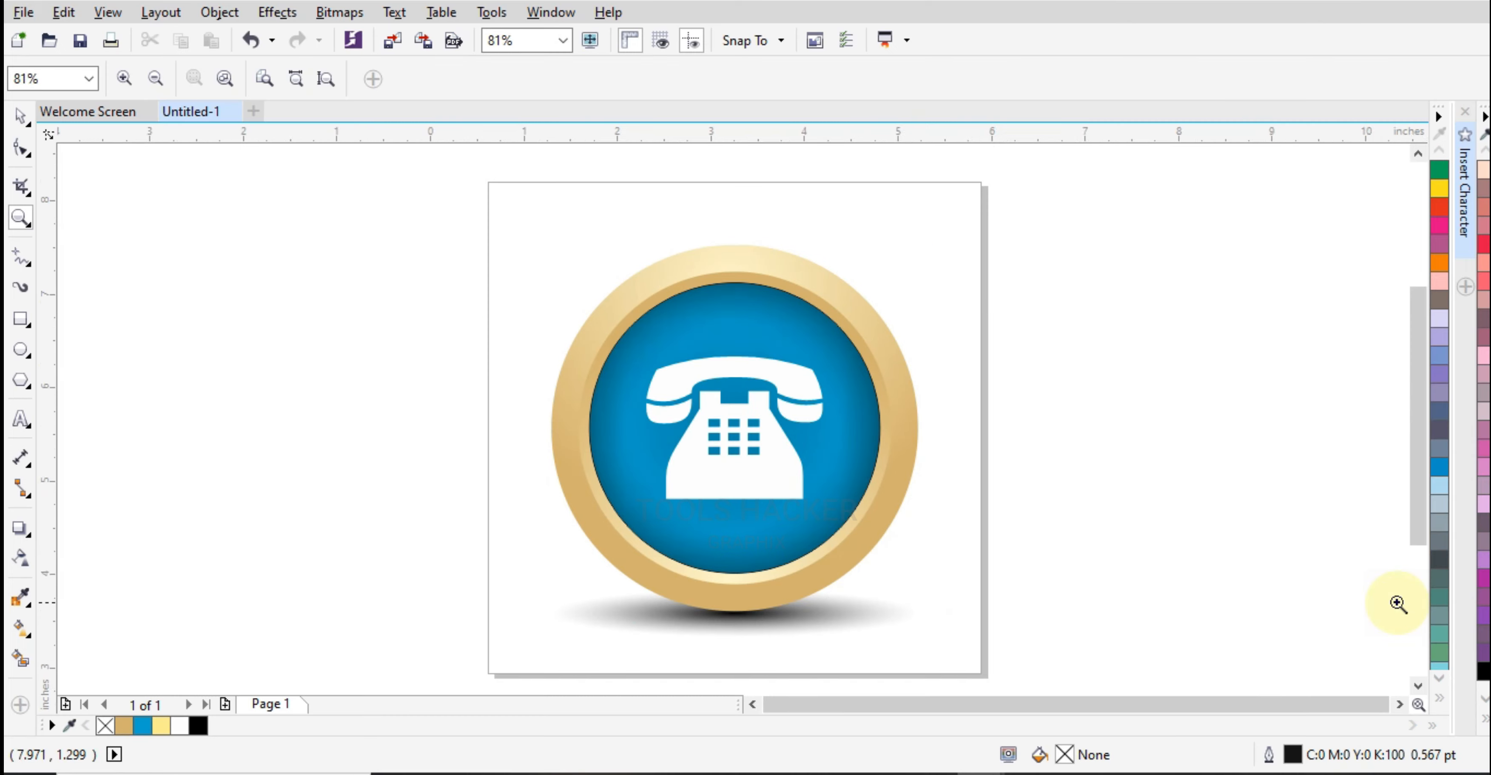